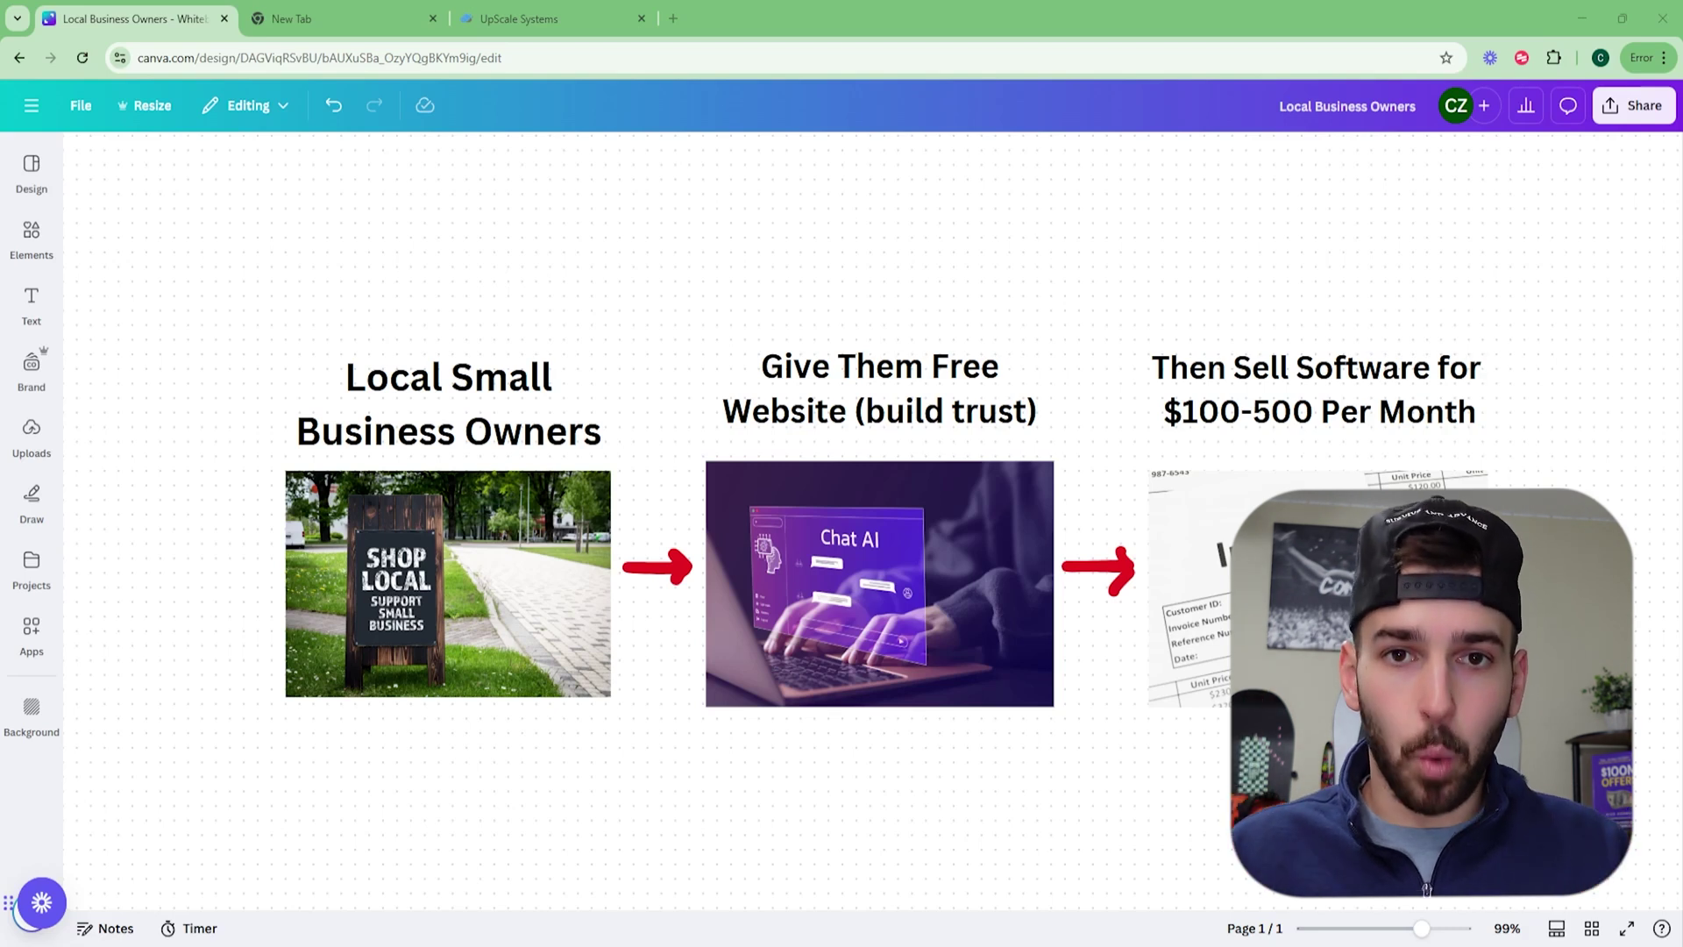
Switch to the second Chrome tab showing the Google new-tab page.
key("ctrl+2")
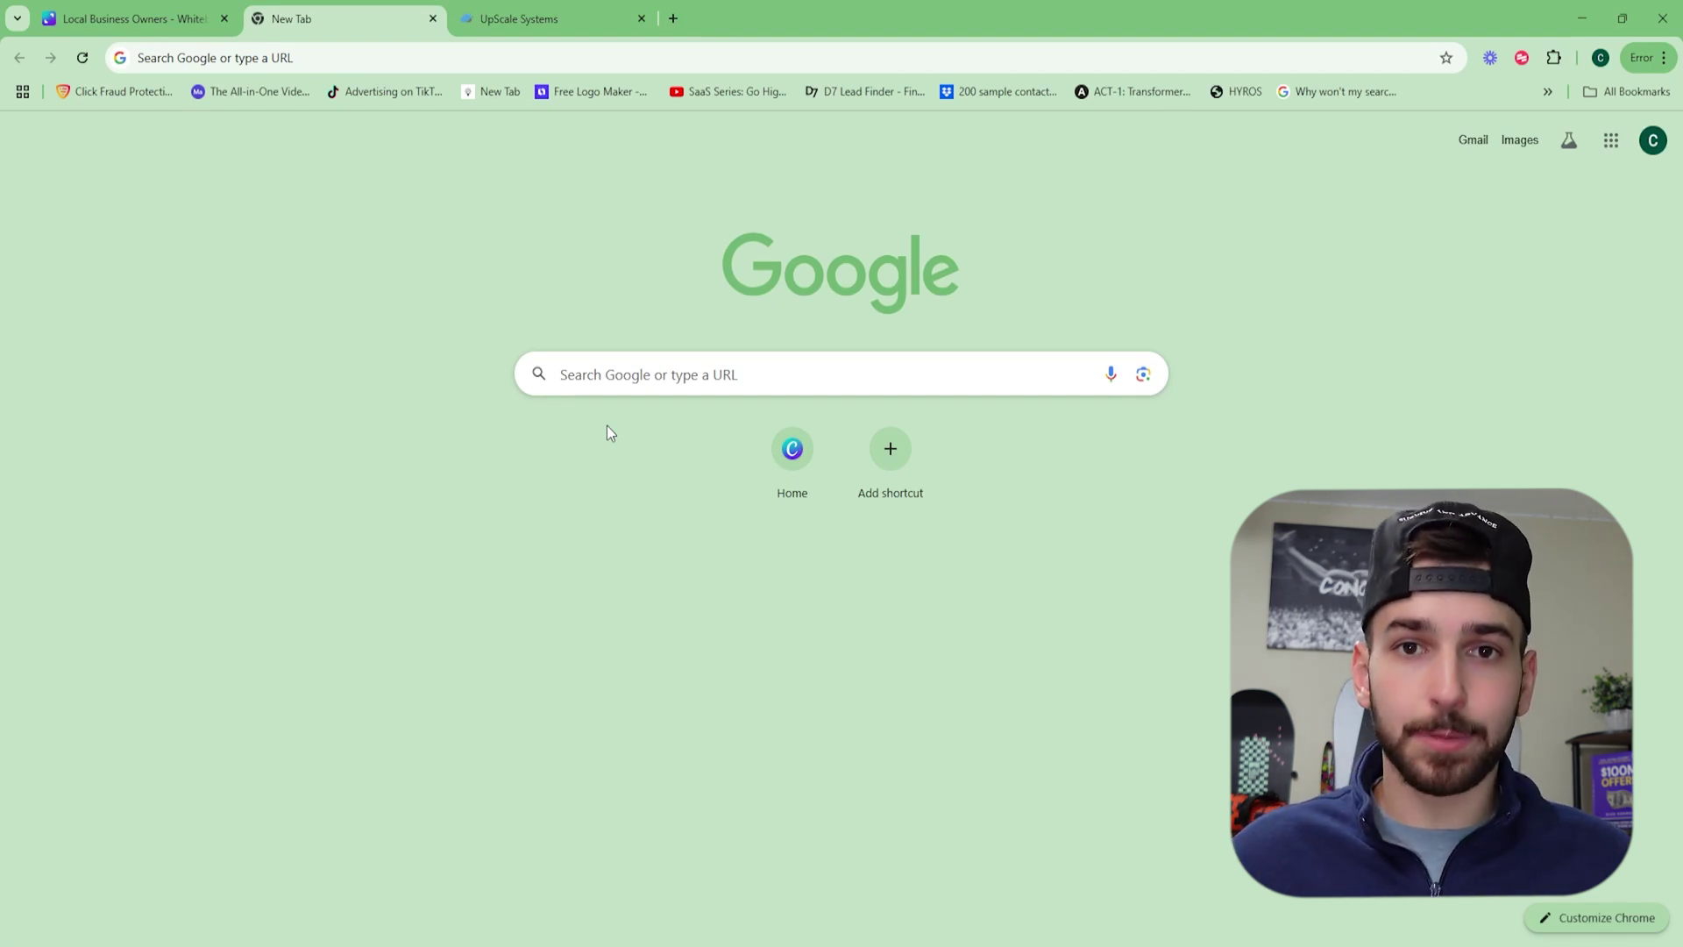
Search Google for 'plumbers near me'.
left_click(608, 377)
type("p")
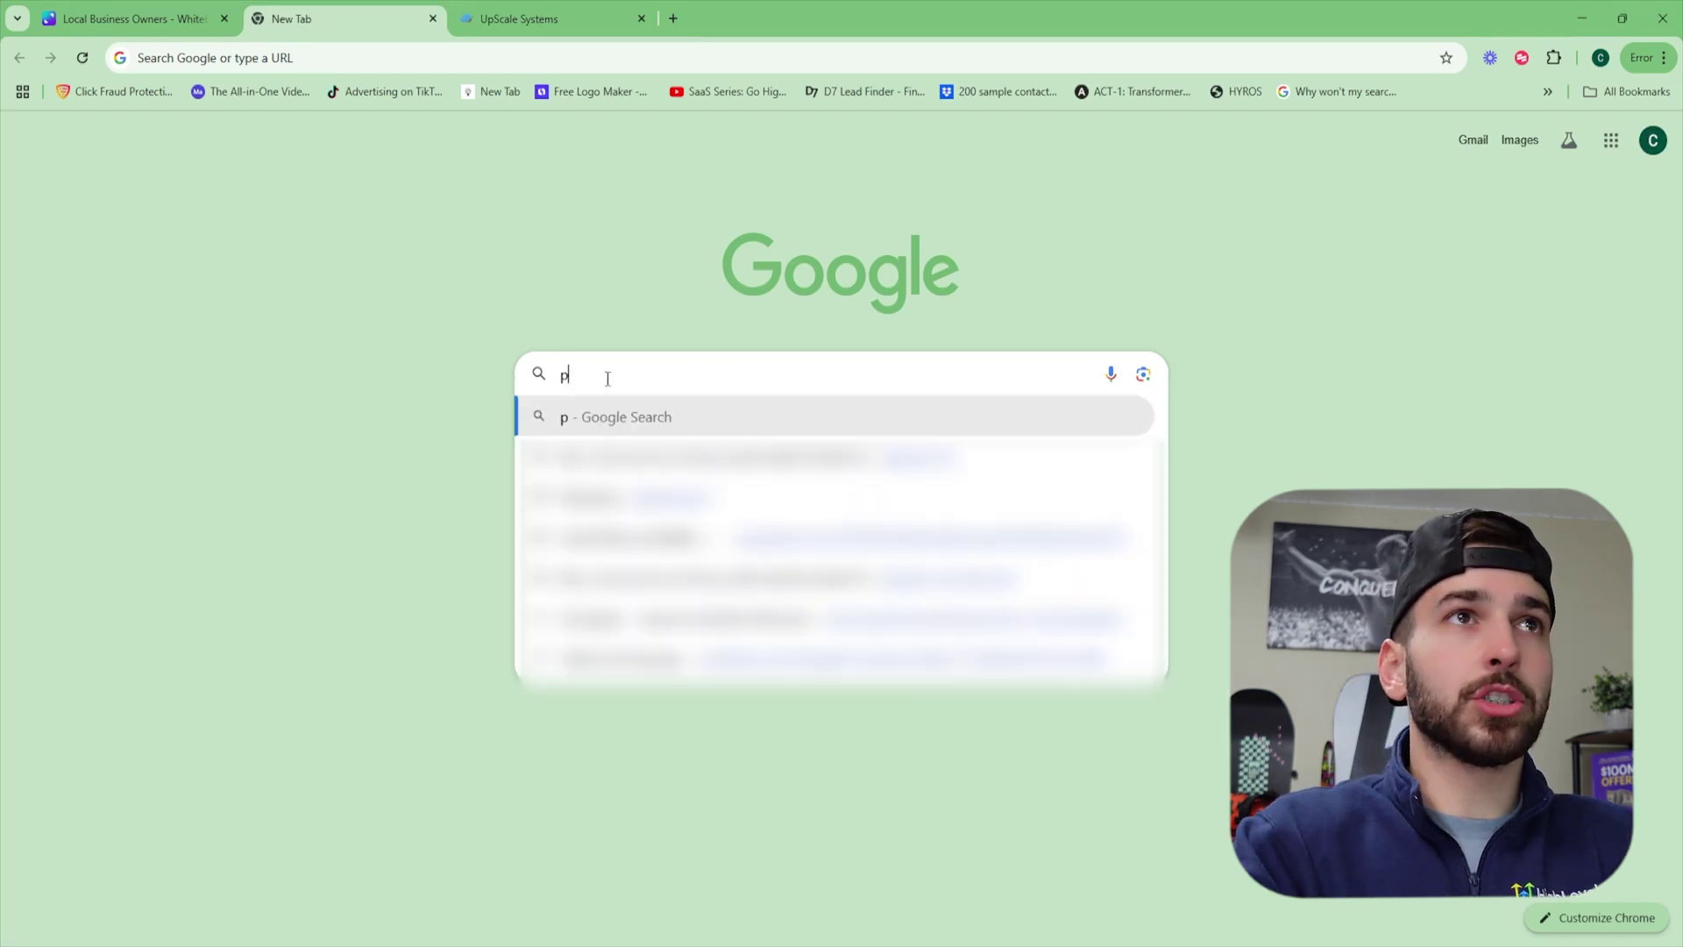
type("lumbers near me")
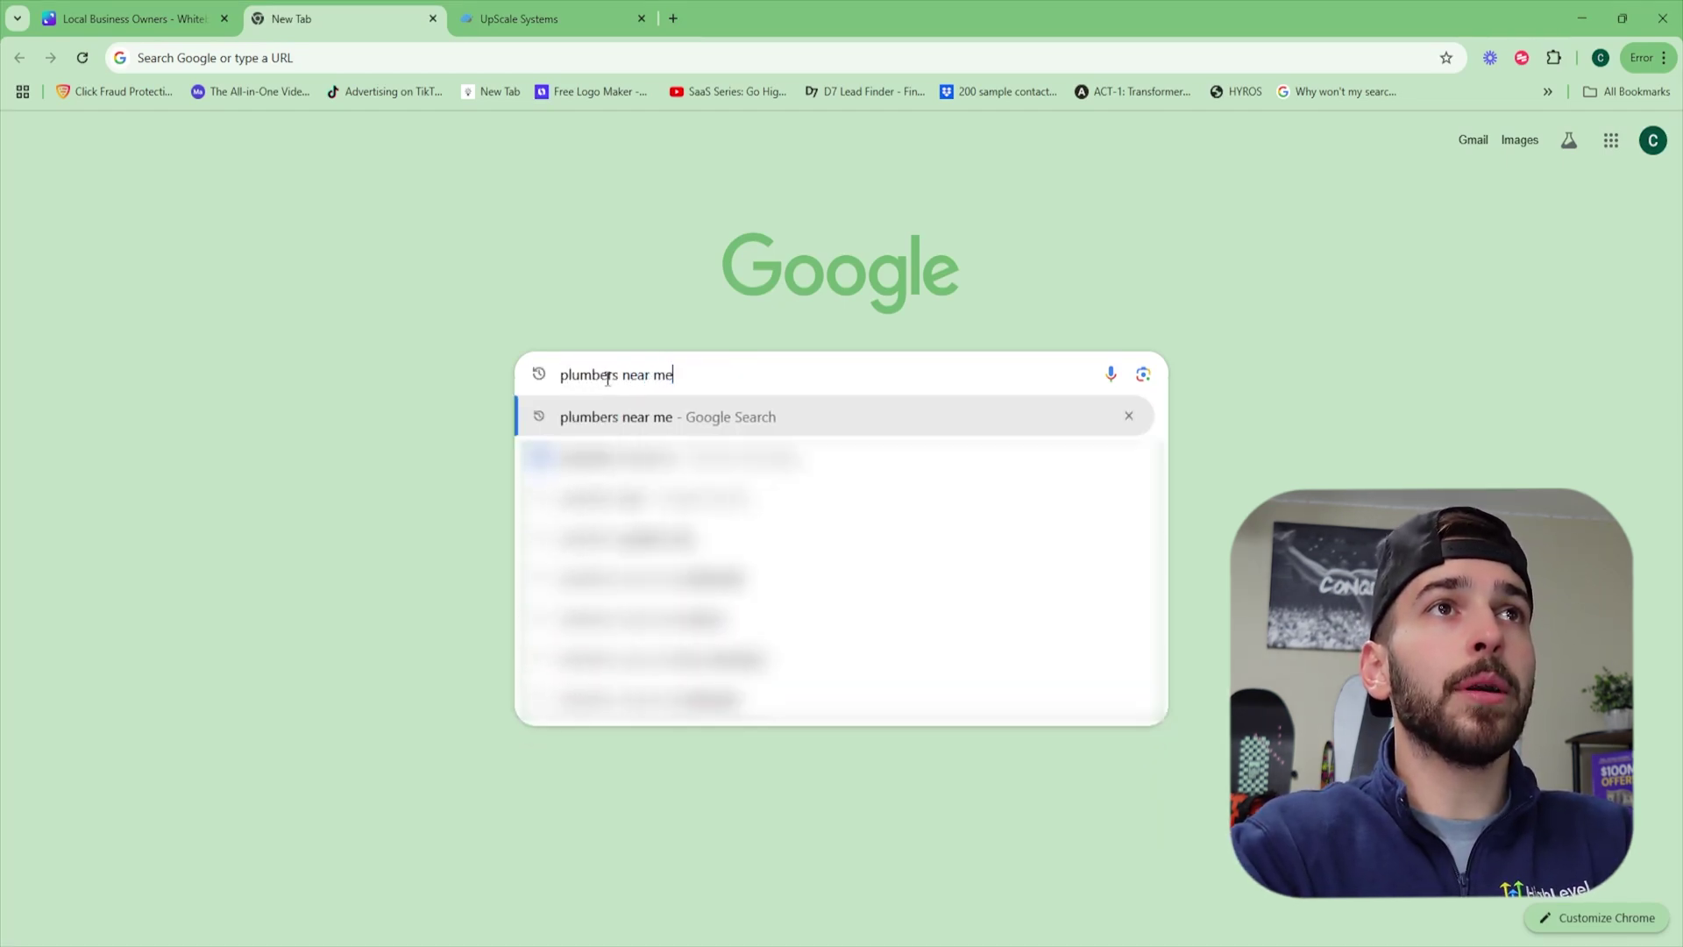
key("Return")
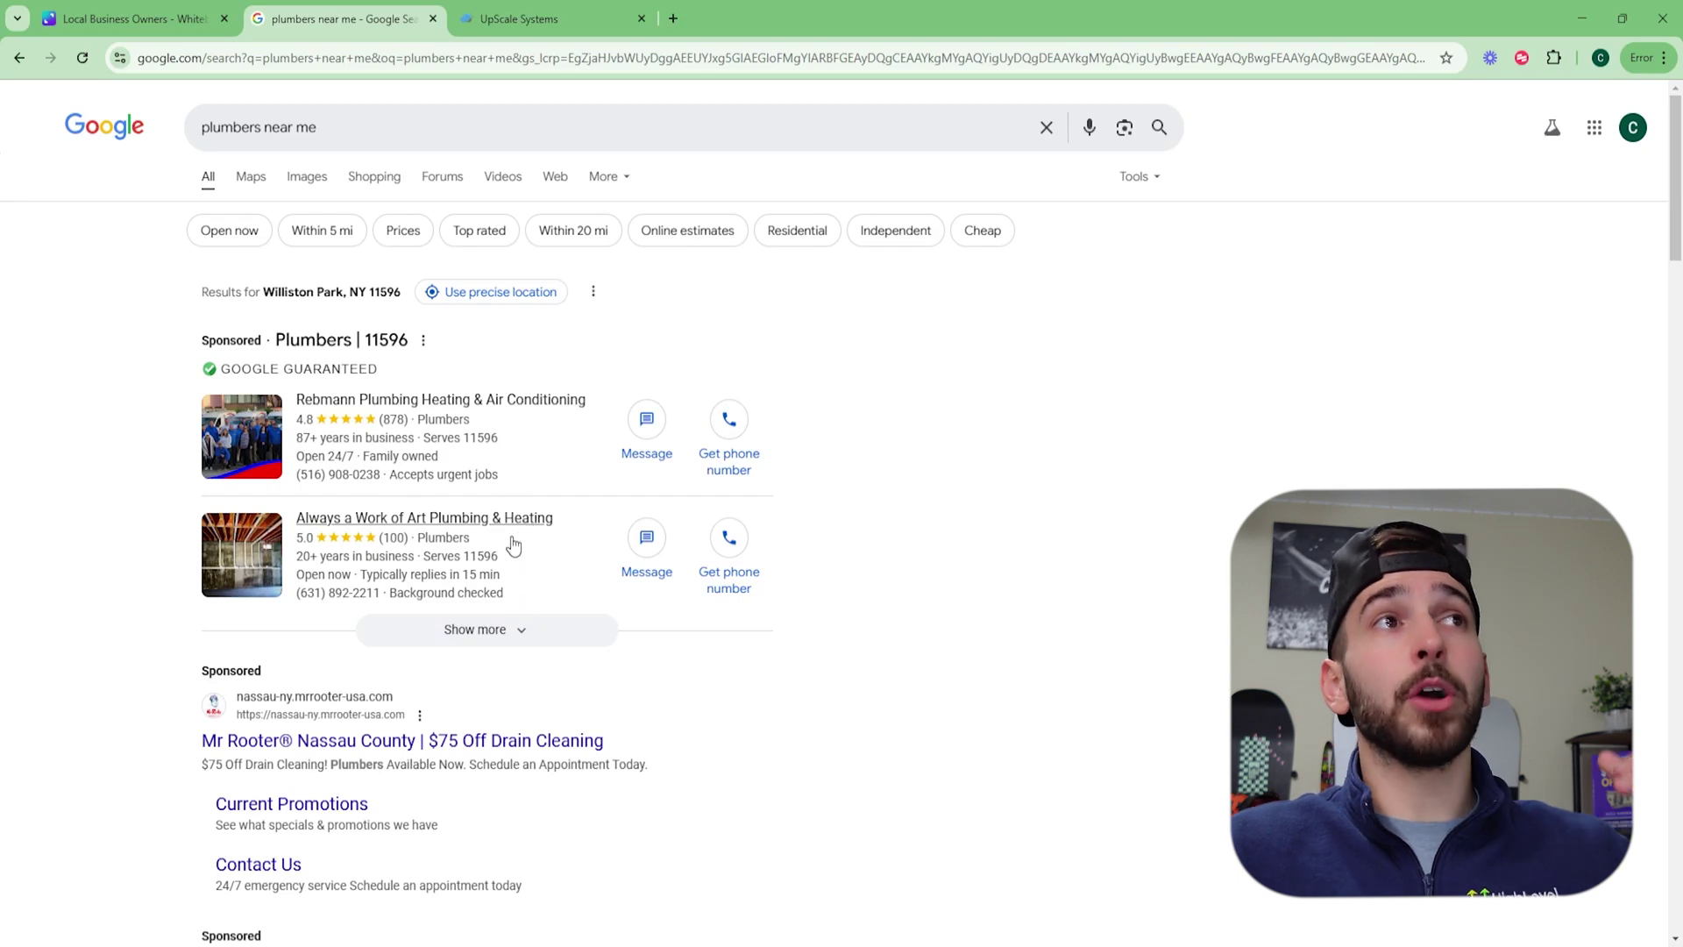
Scroll past the sponsored plumbing listings and open the full list of local businesses.
left_click_drag(242, 369, 380, 391)
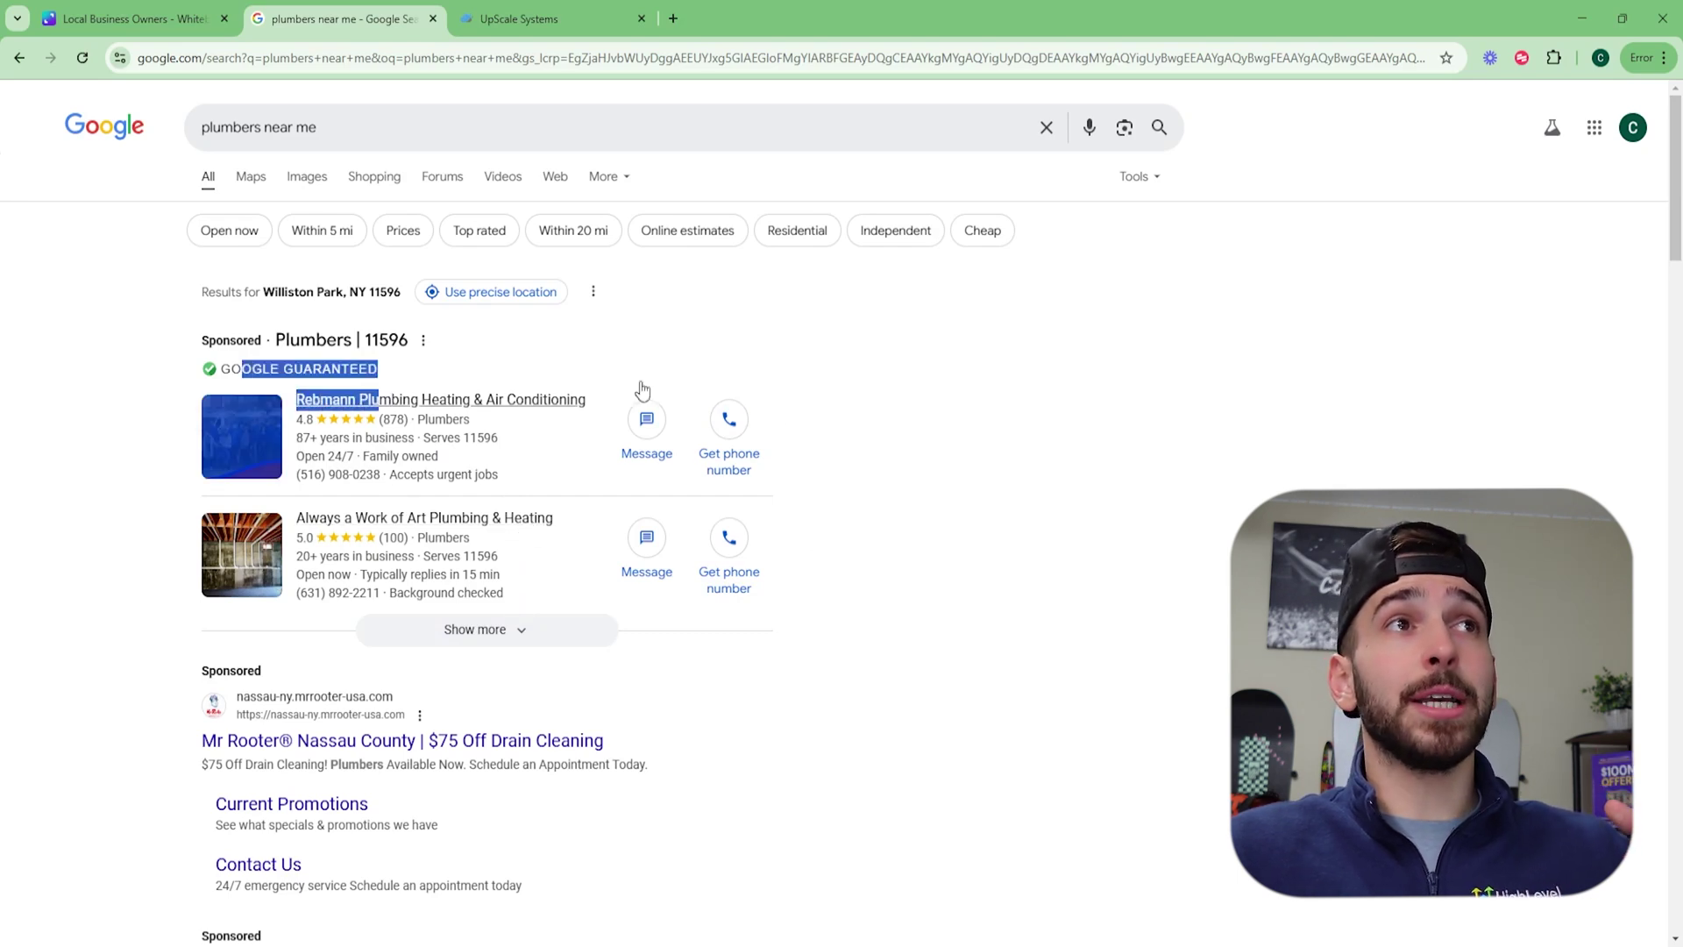
left_click(1022, 462)
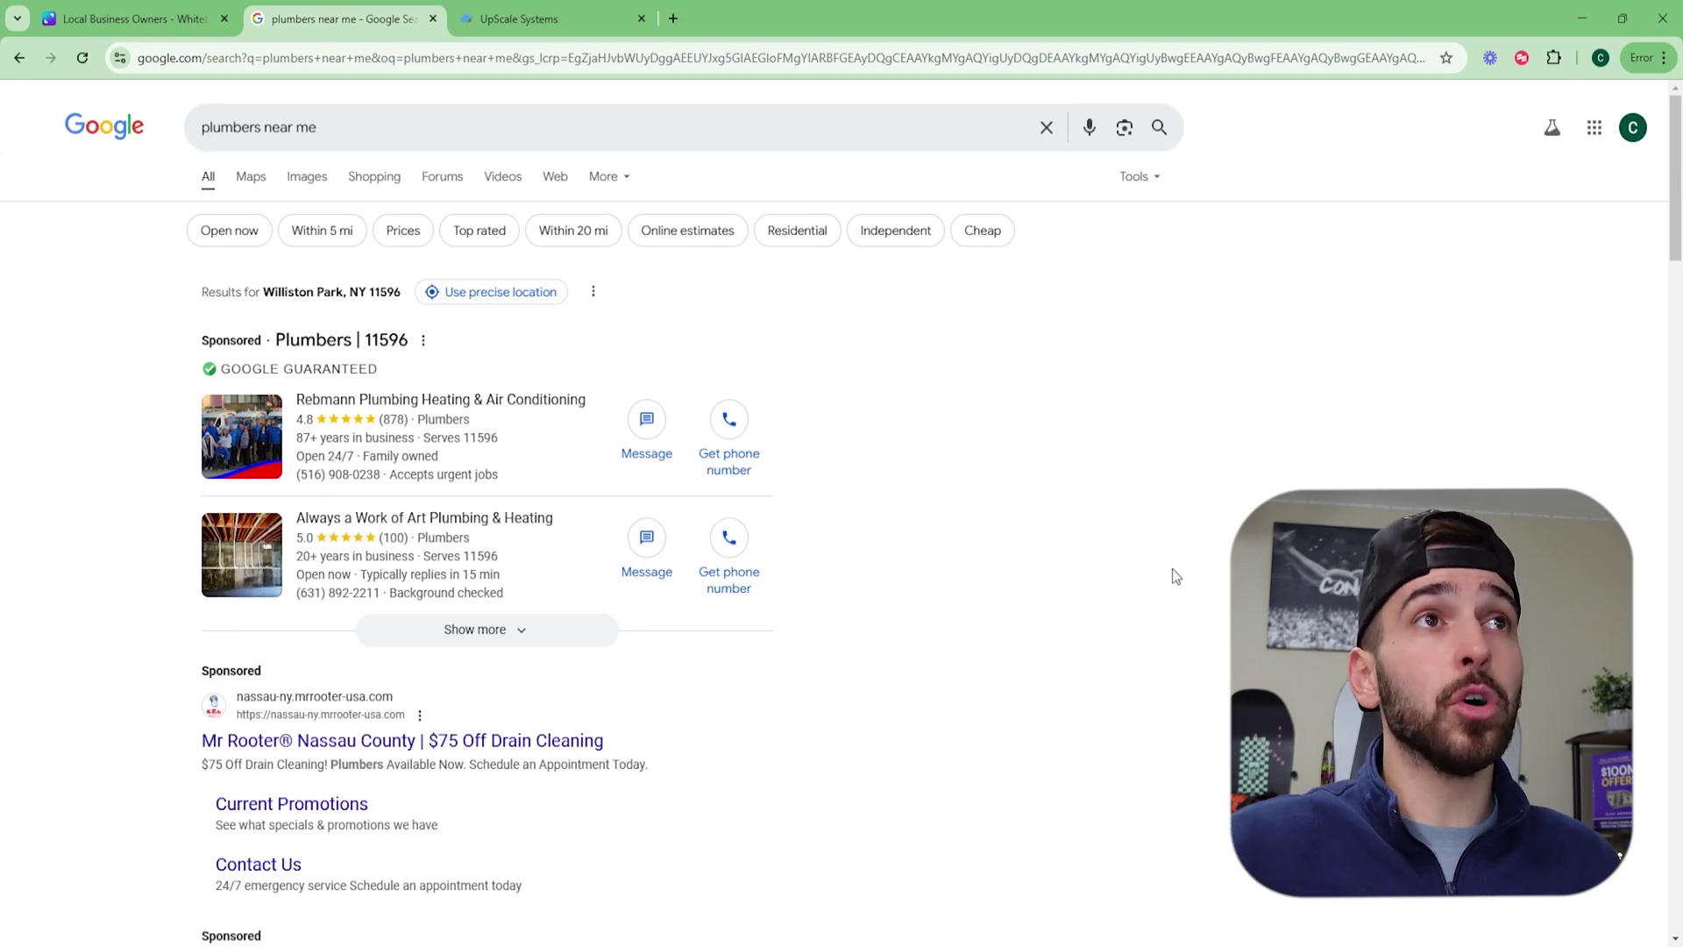
scroll(938, 544, "down", 4)
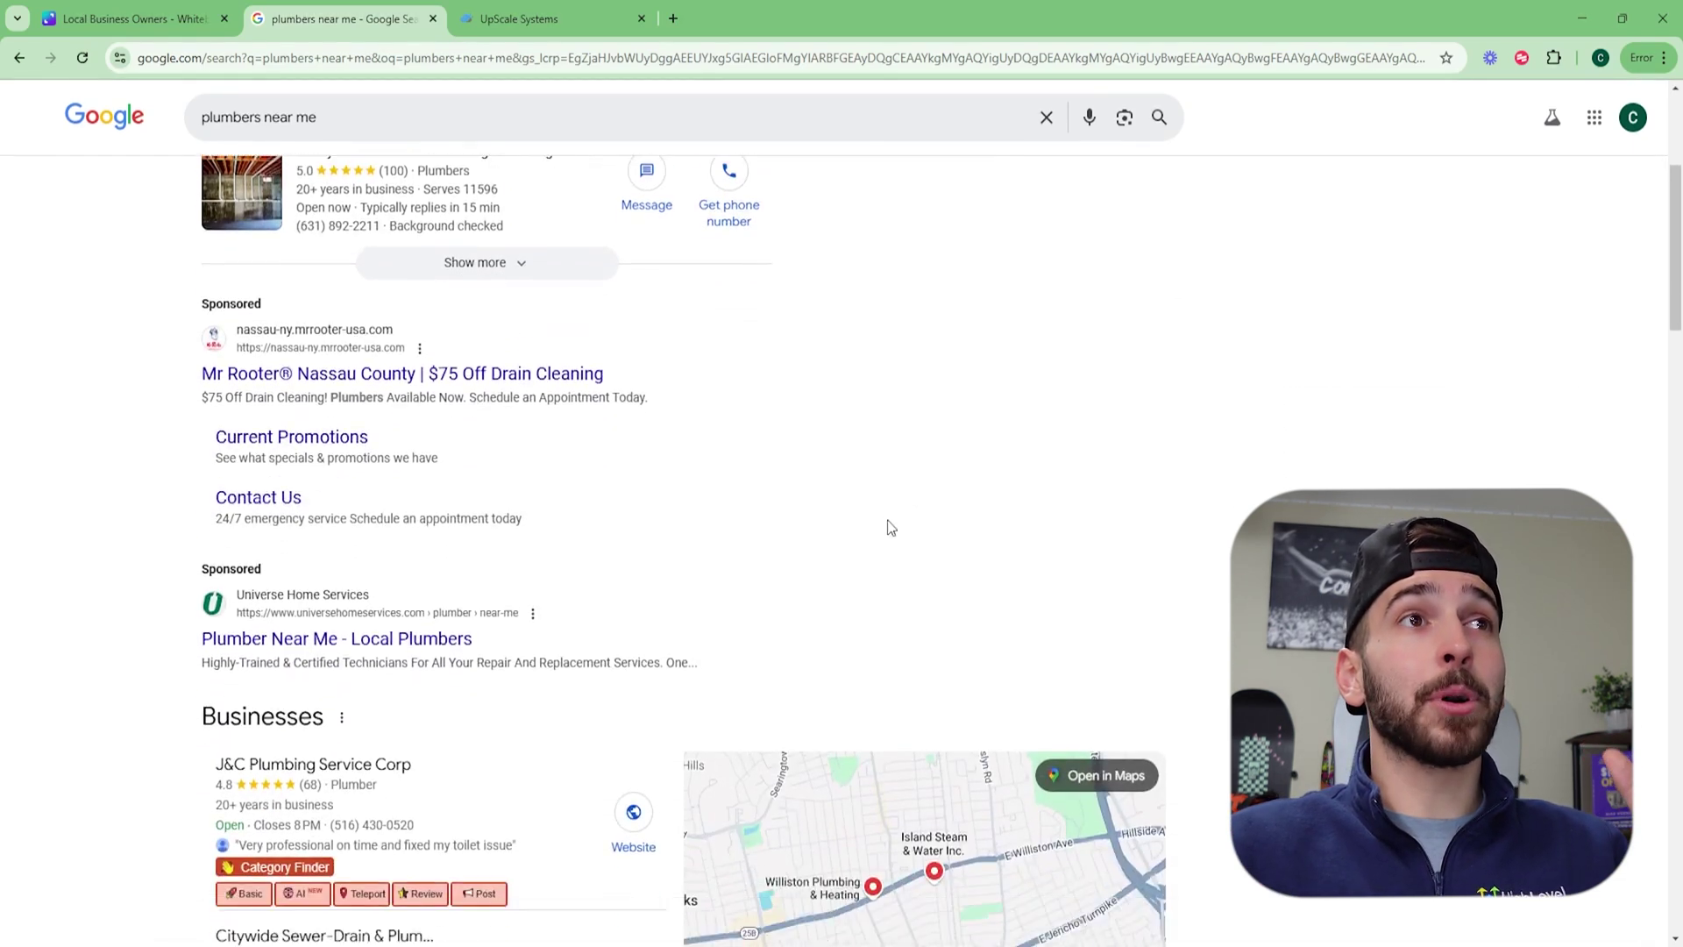
scroll(891, 527, "down", 5)
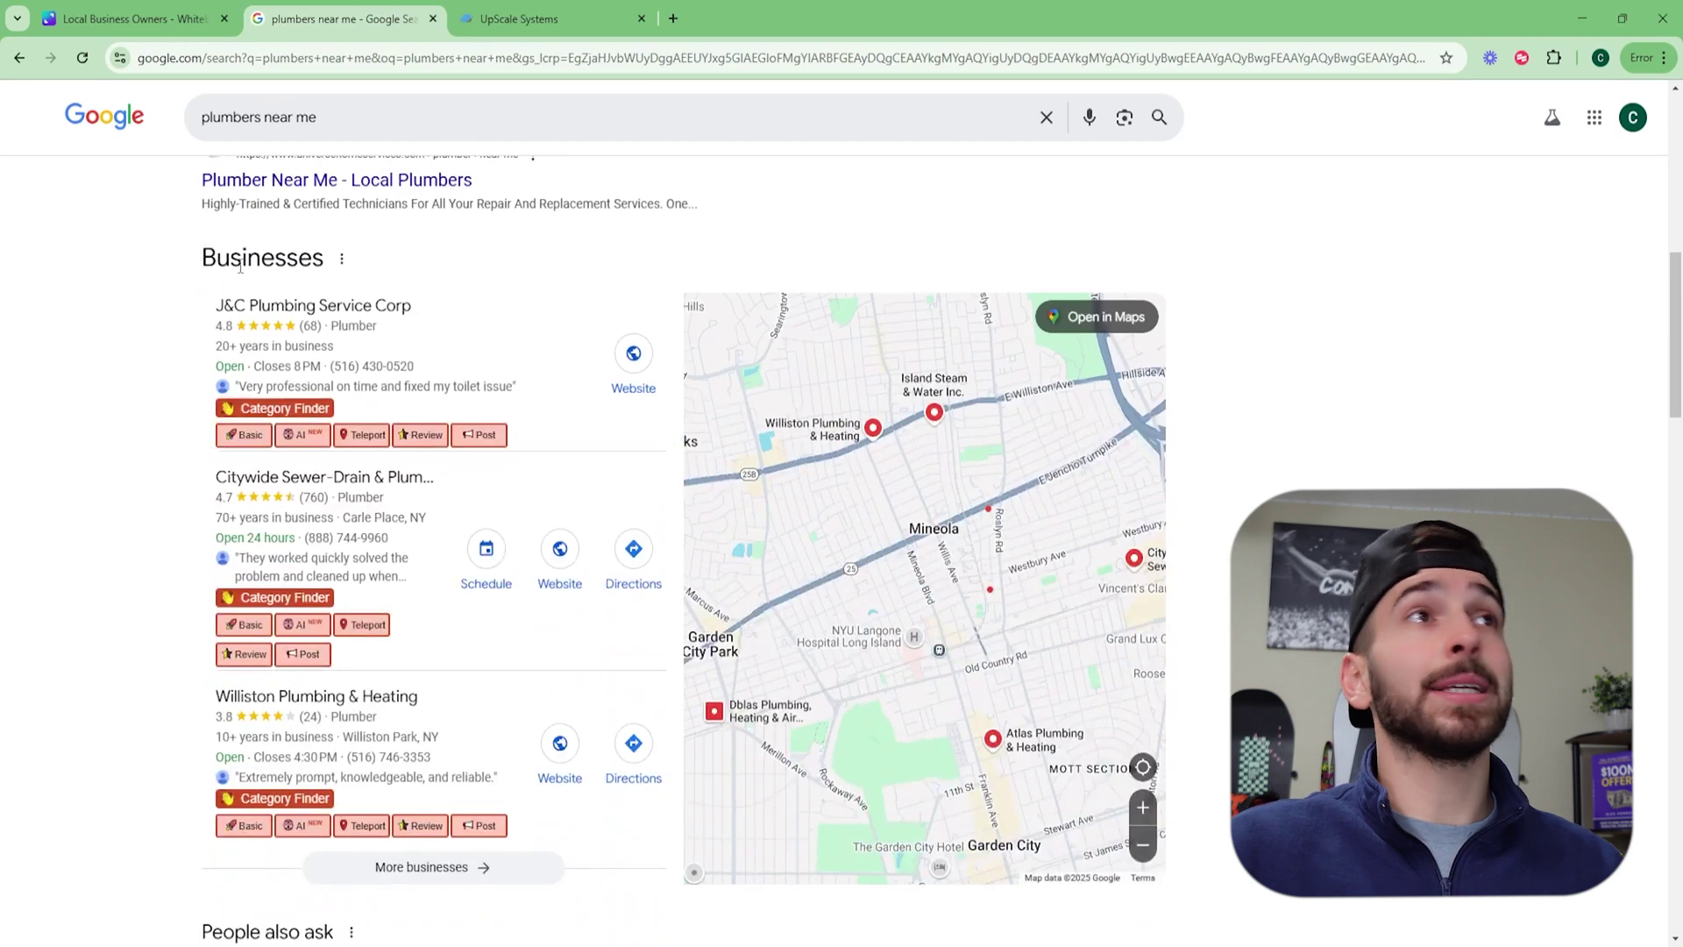
scroll(307, 456, "down", 1)
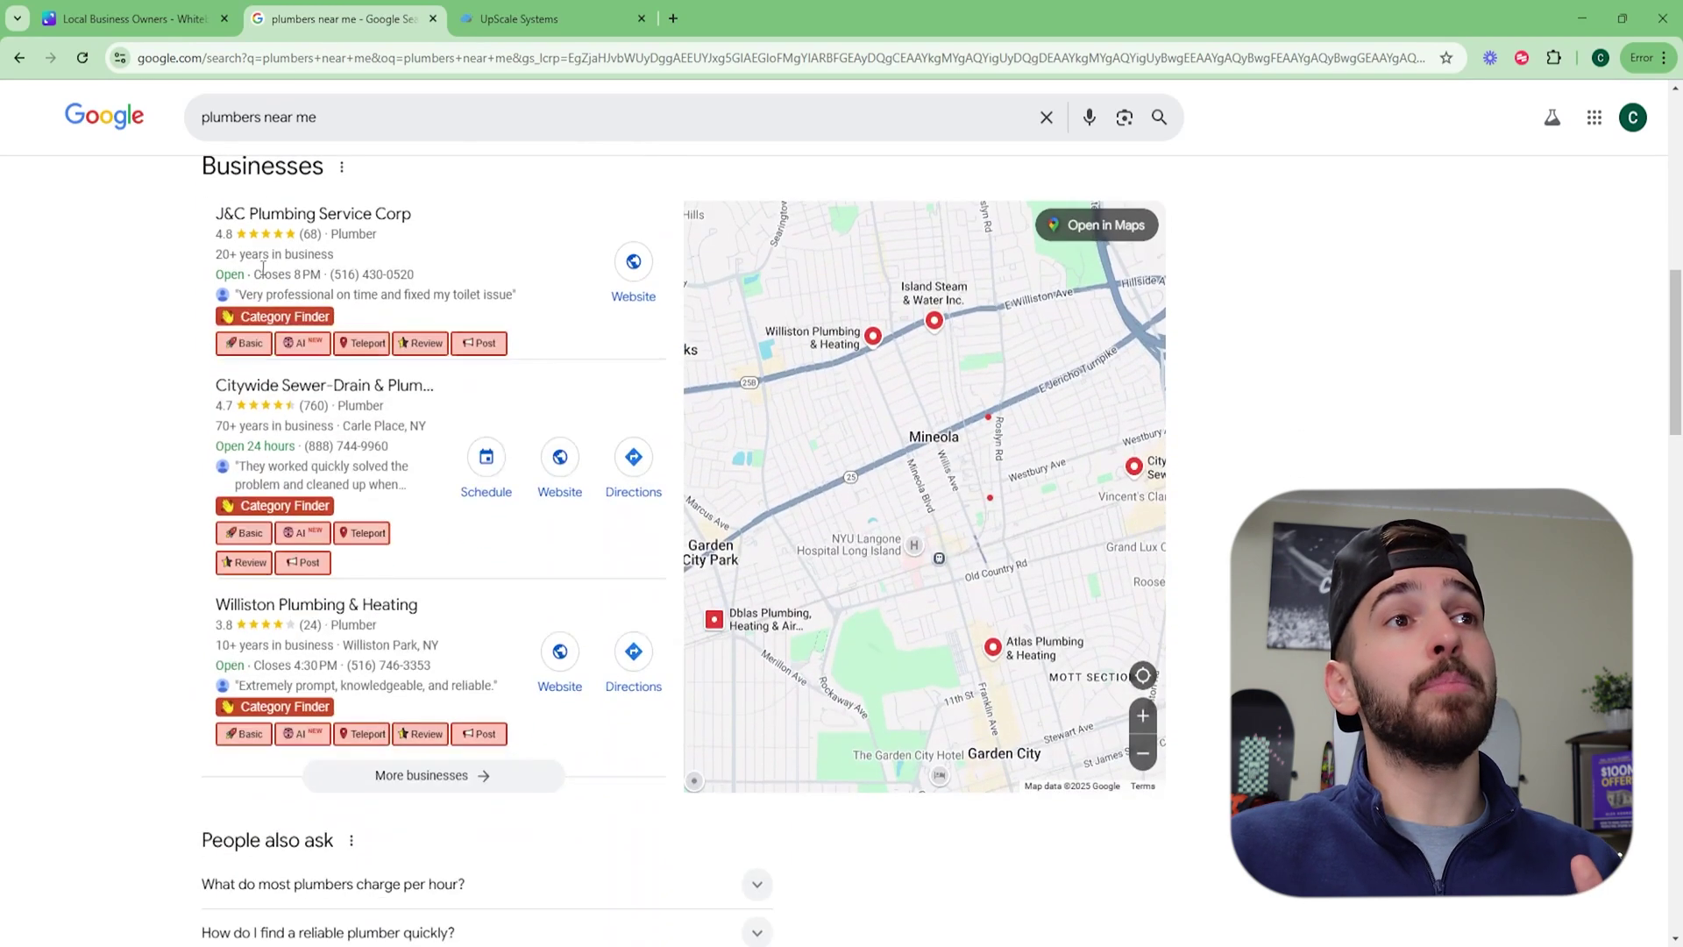
left_click(428, 780)
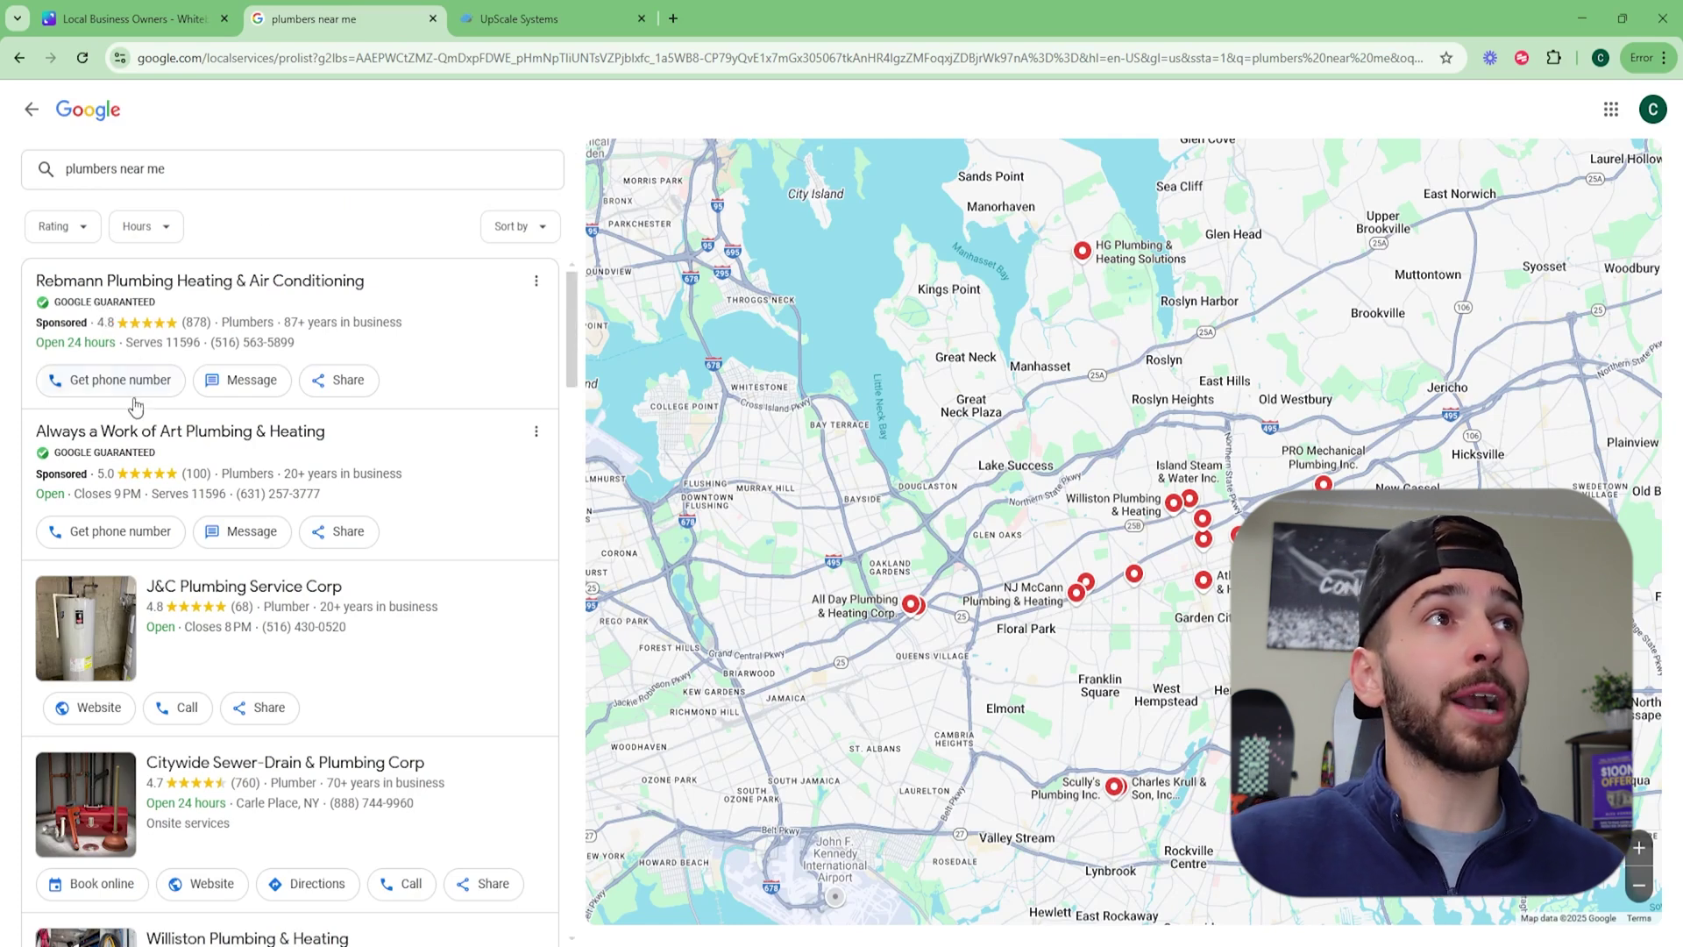
Scroll through the first page of nearby plumbers, then go to the next results page.
scroll(263, 689, "down", 3)
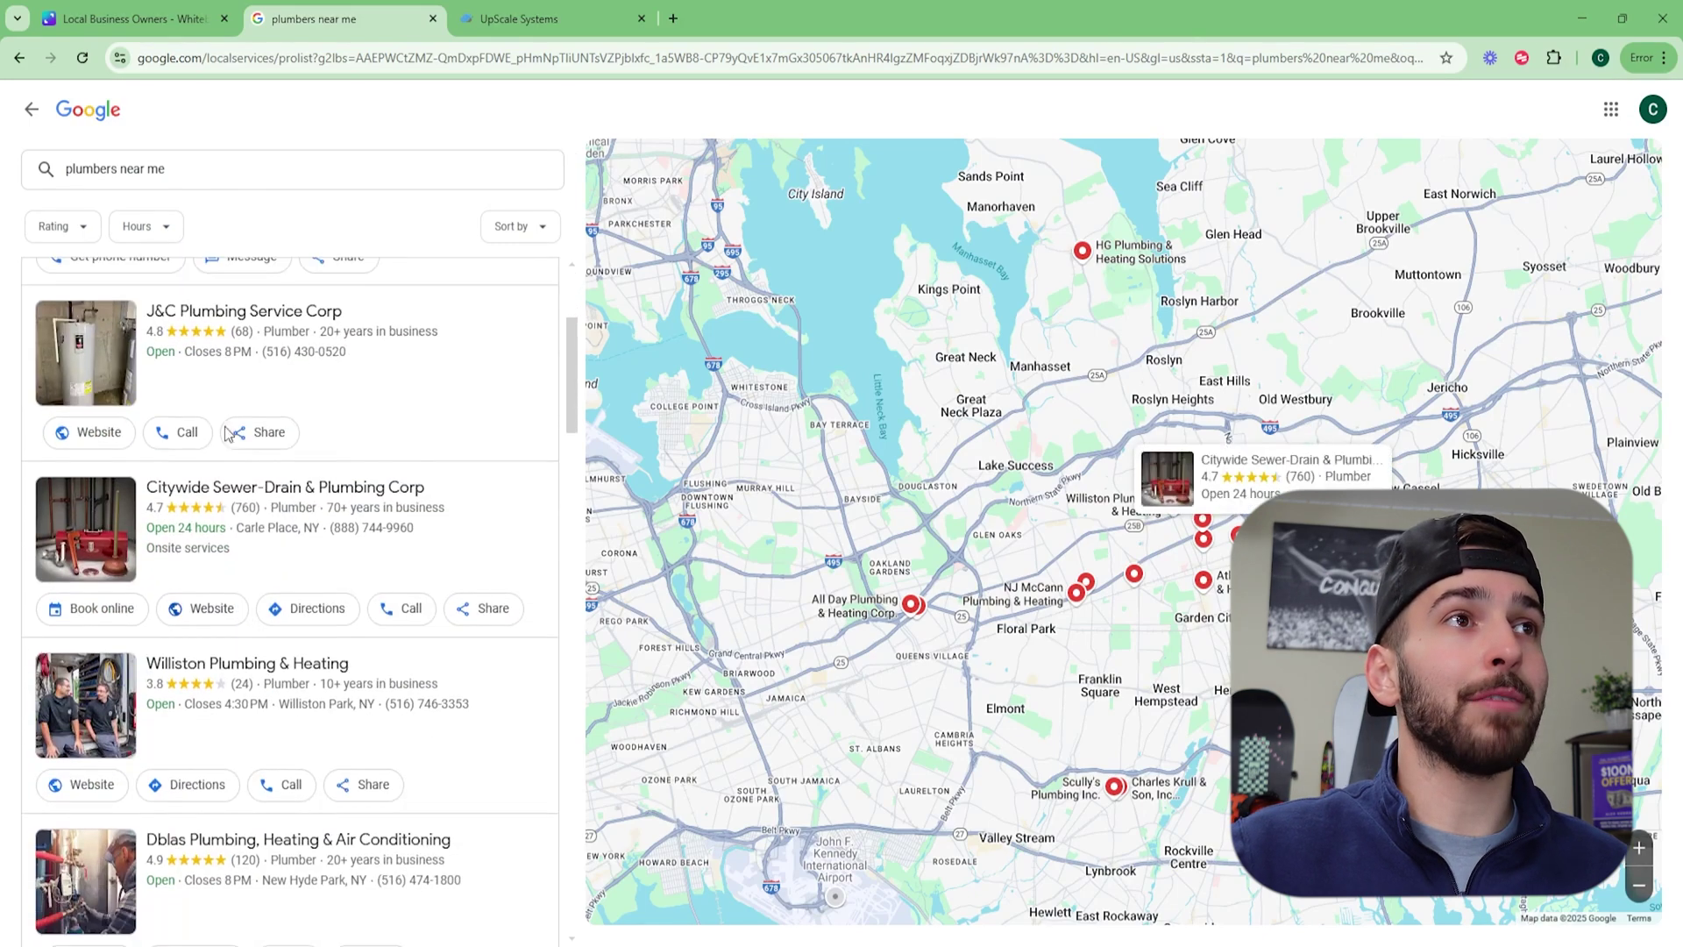
scroll(276, 528, "down", 6)
scroll(271, 545, "up", 7)
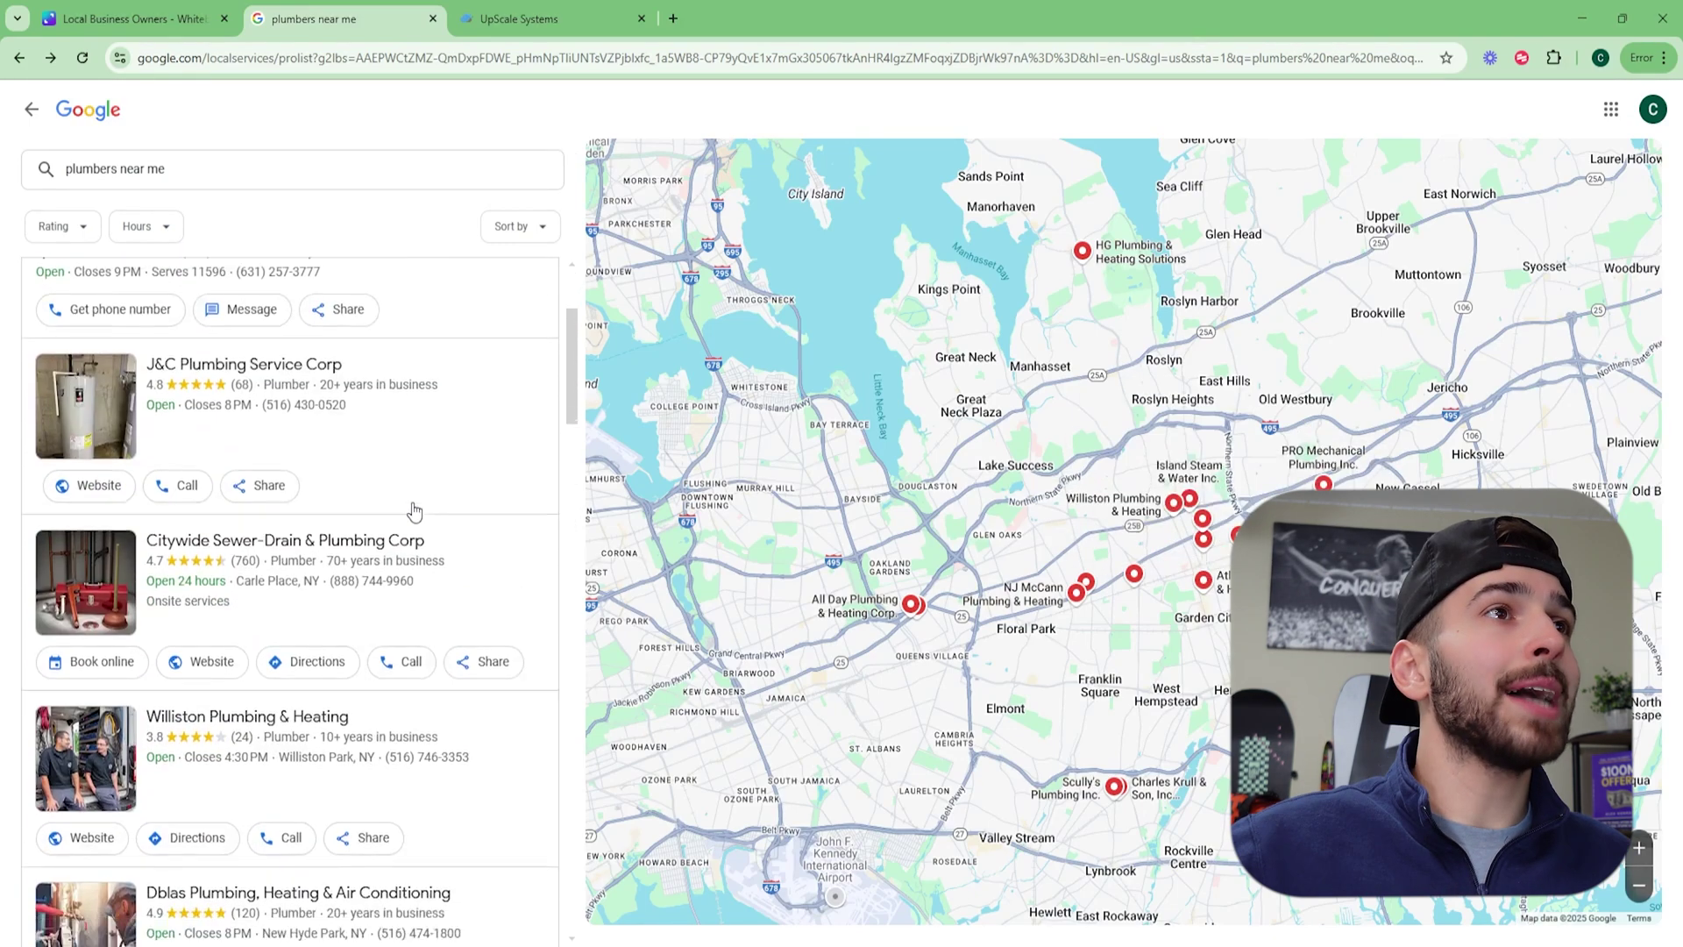
scroll(412, 510, "down", 1)
scroll(412, 510, "up", 1)
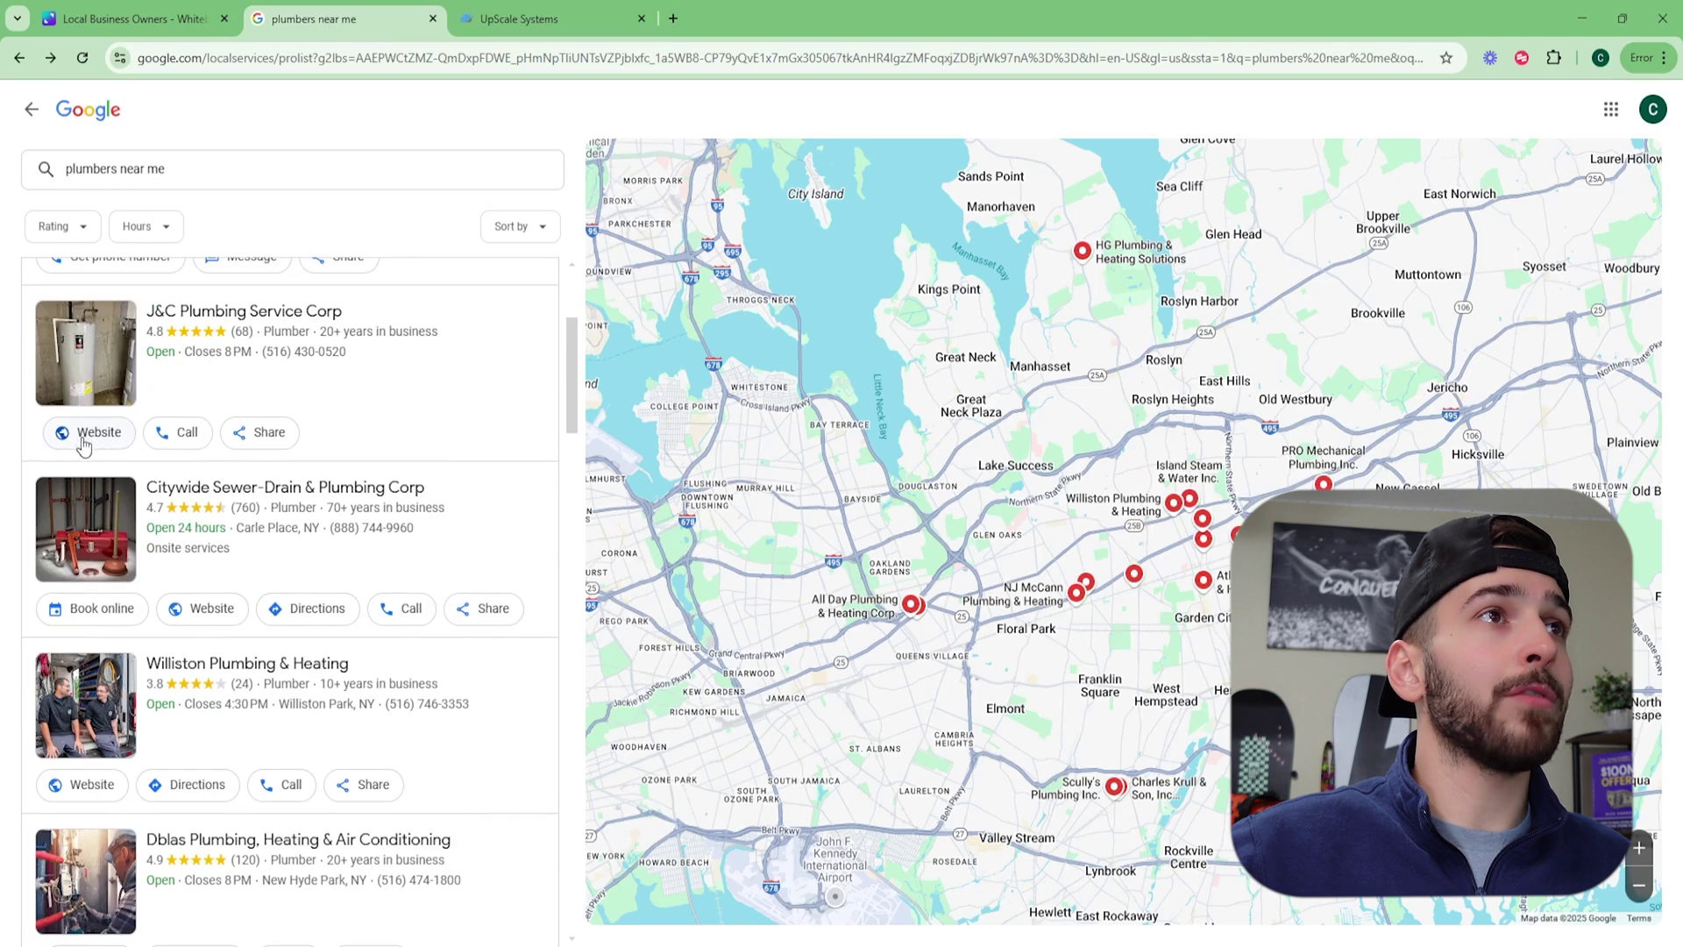
scroll(97, 522, "down", 1)
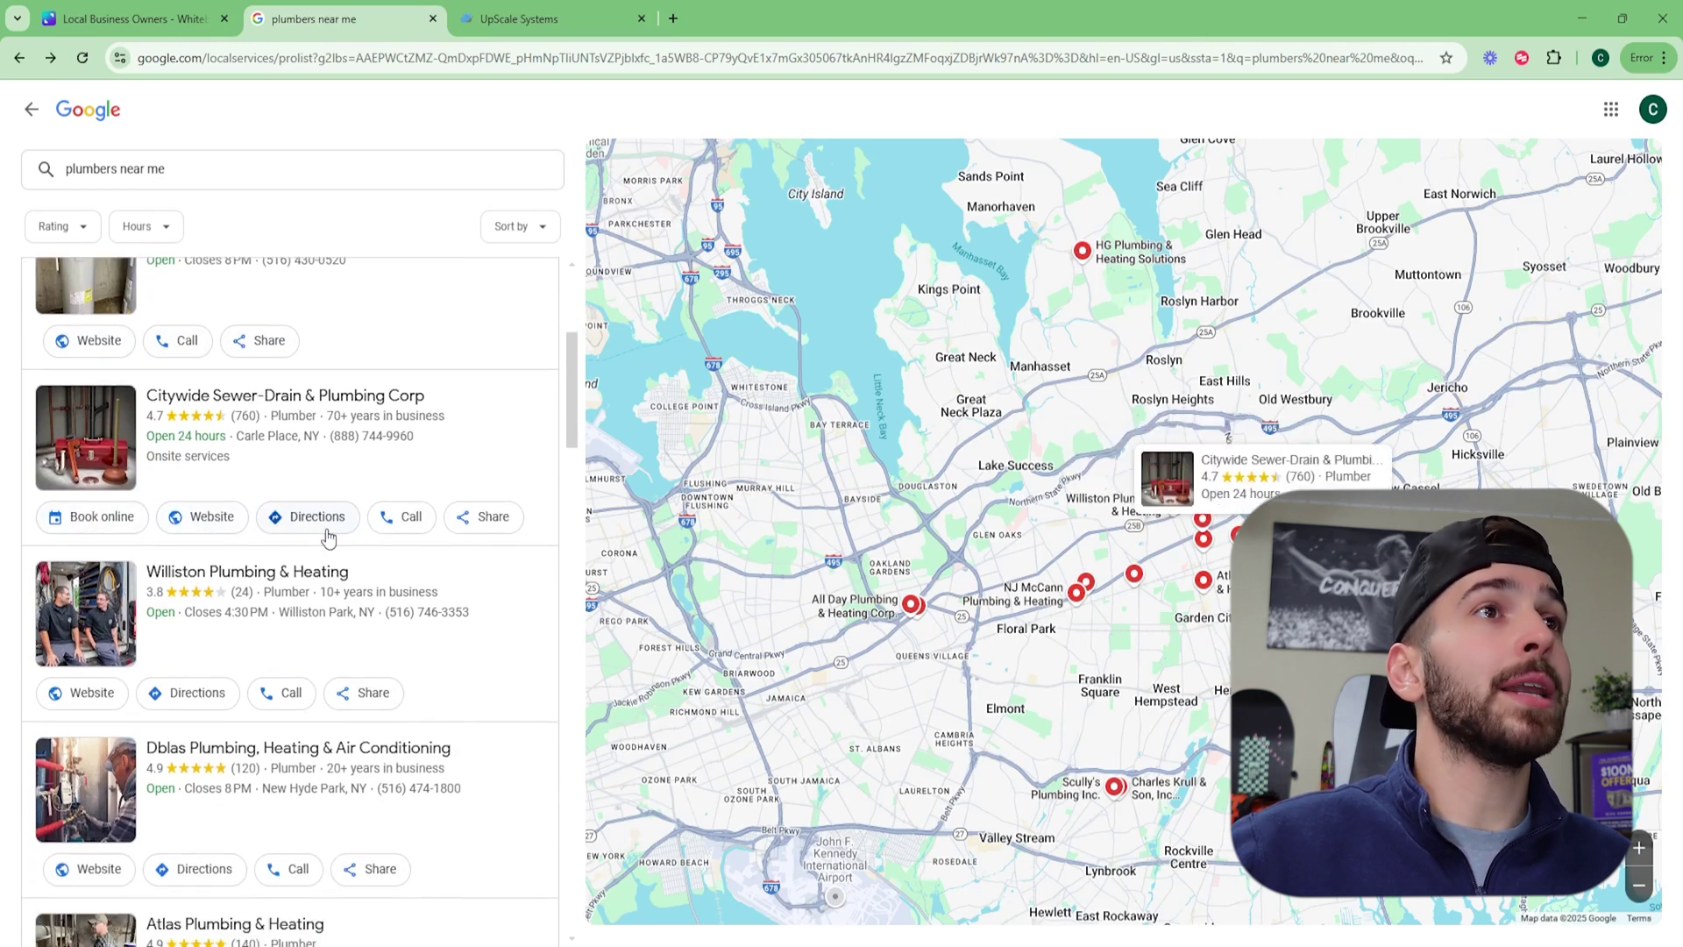
scroll(464, 526, "down", 2)
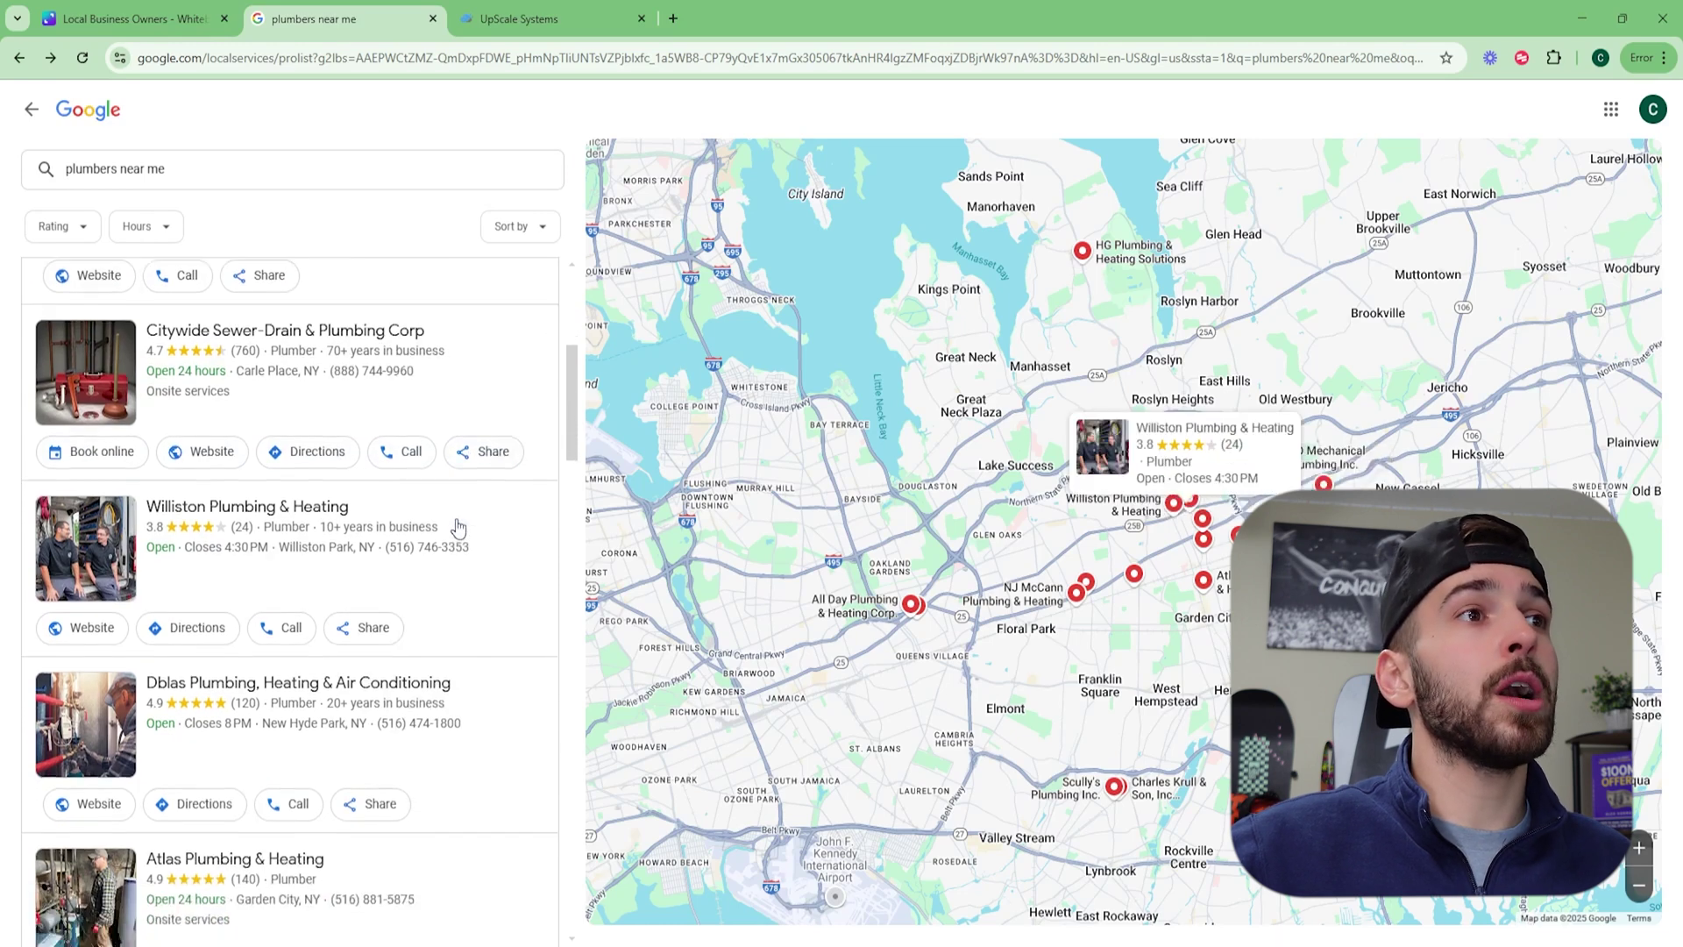
scroll(405, 524, "down", 5)
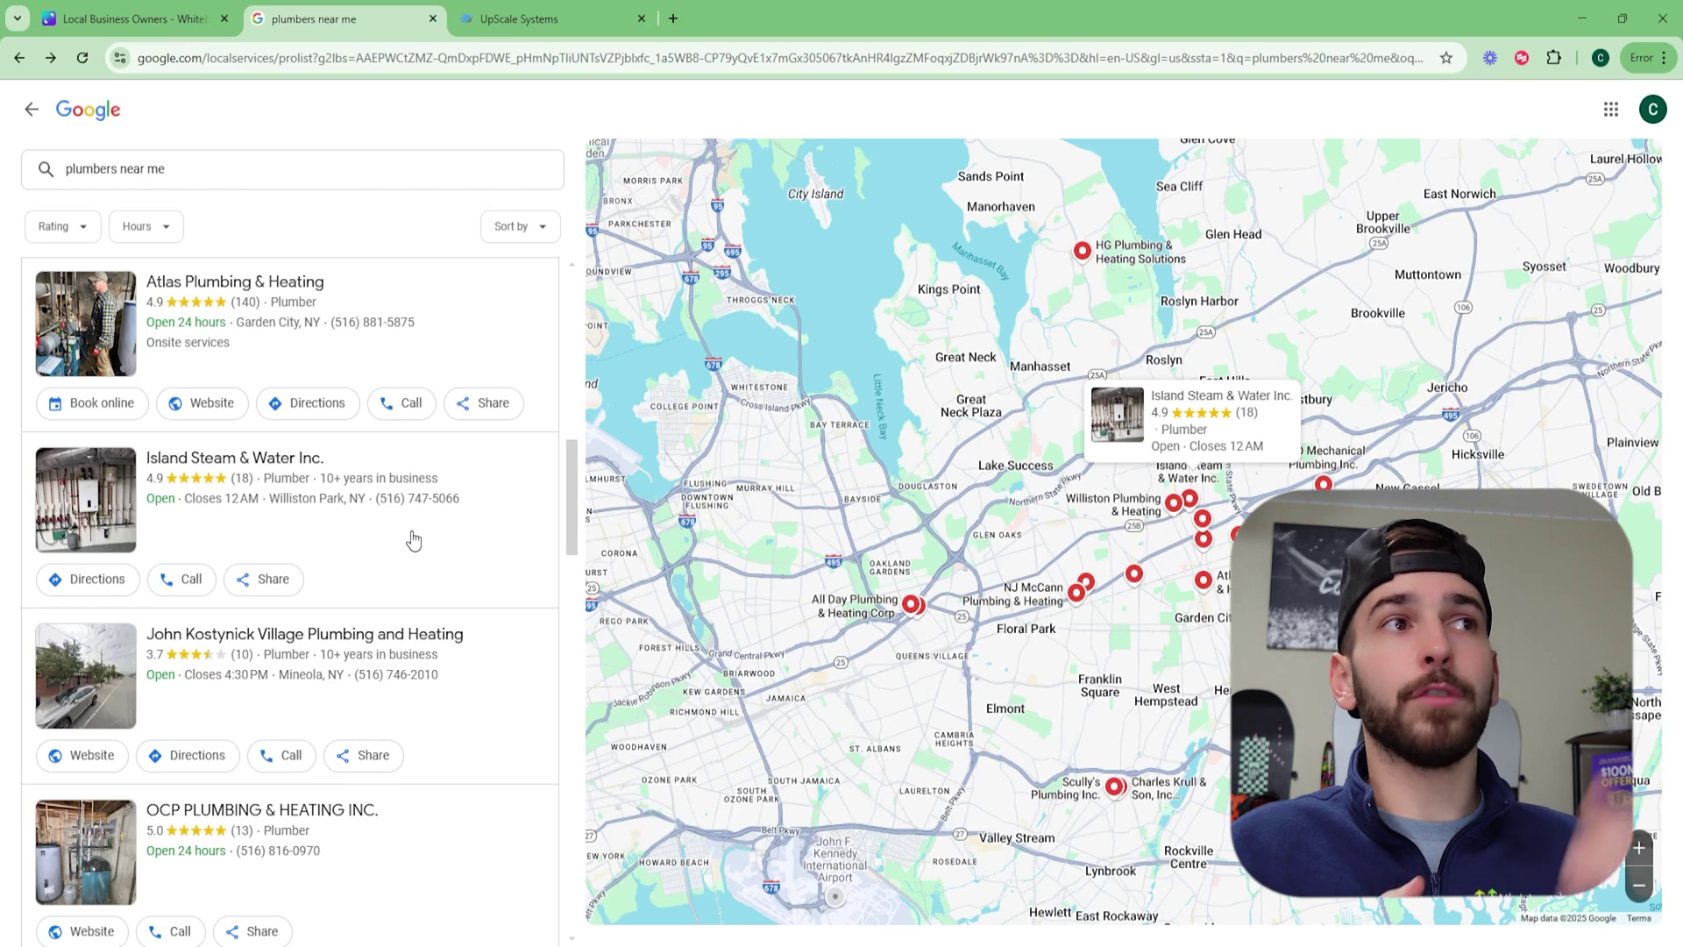
scroll(413, 540, "down", 2)
scroll(406, 542, "down", 7)
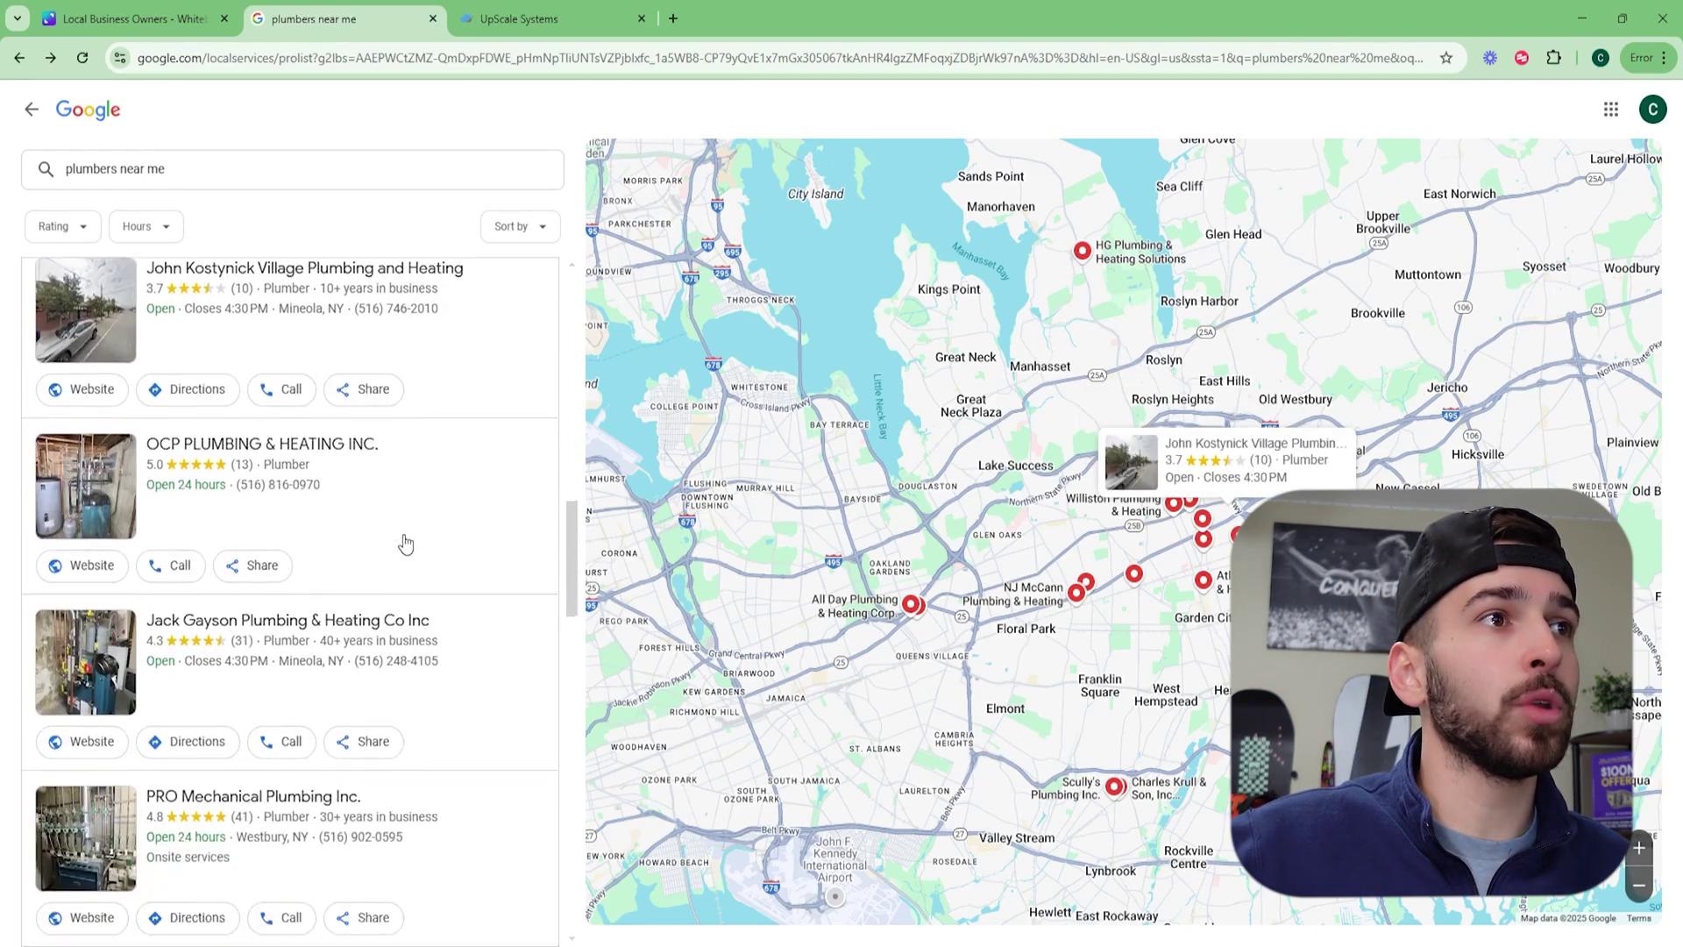
scroll(405, 541, "down", 8)
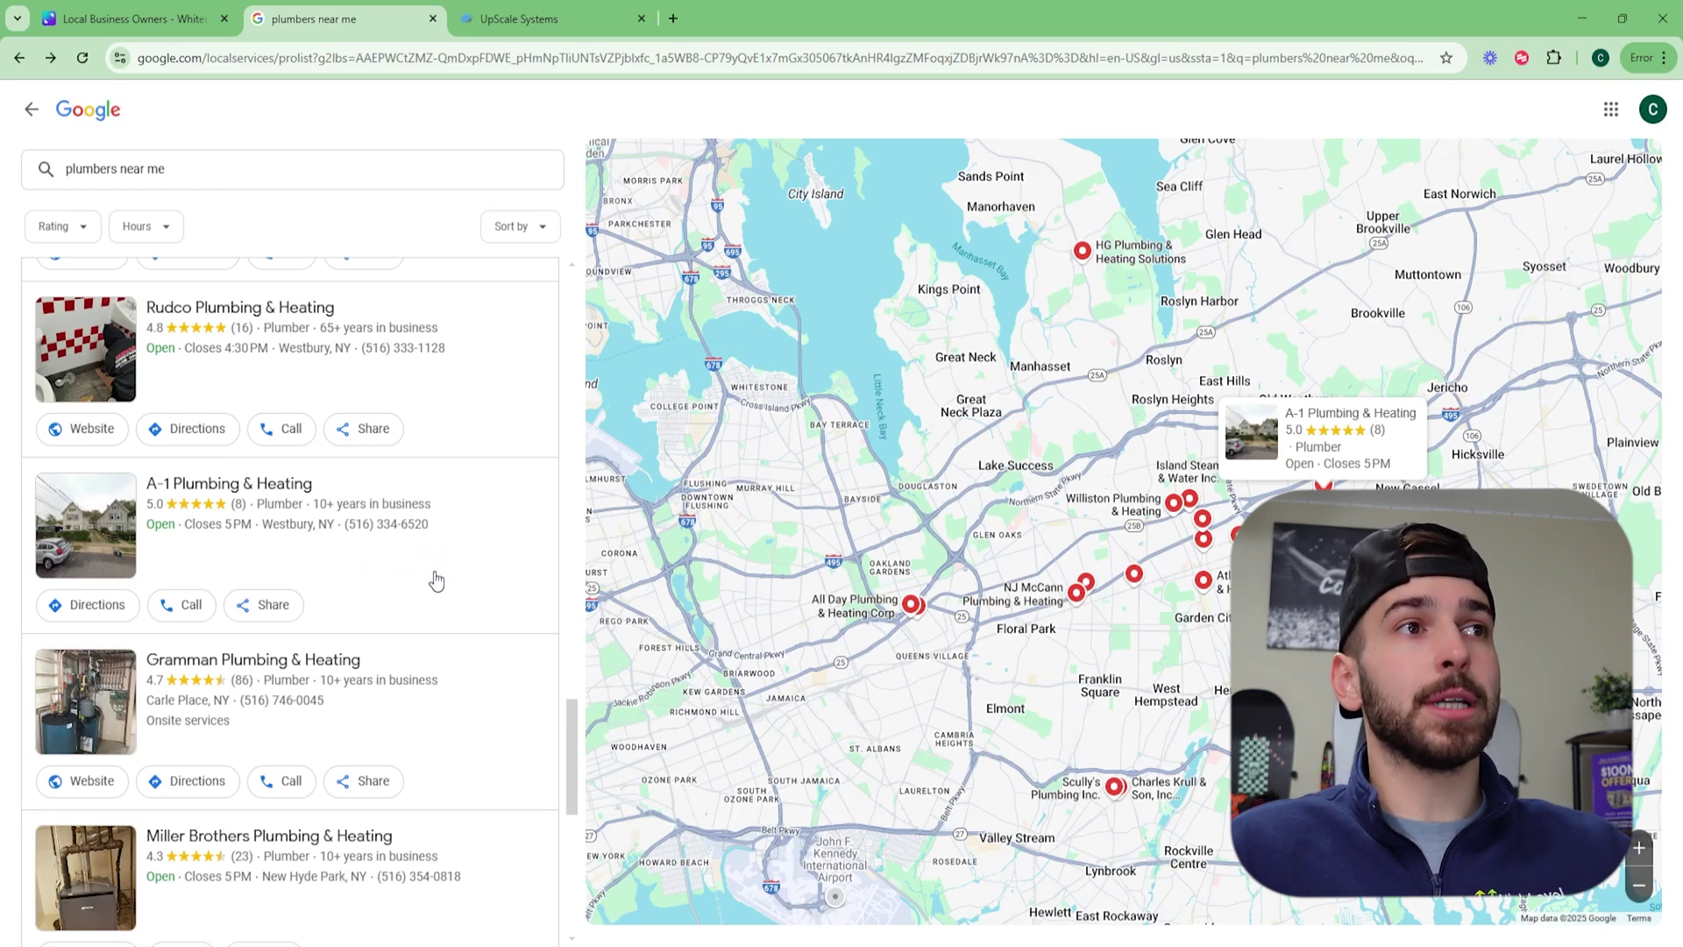
scroll(436, 580, "down", 5)
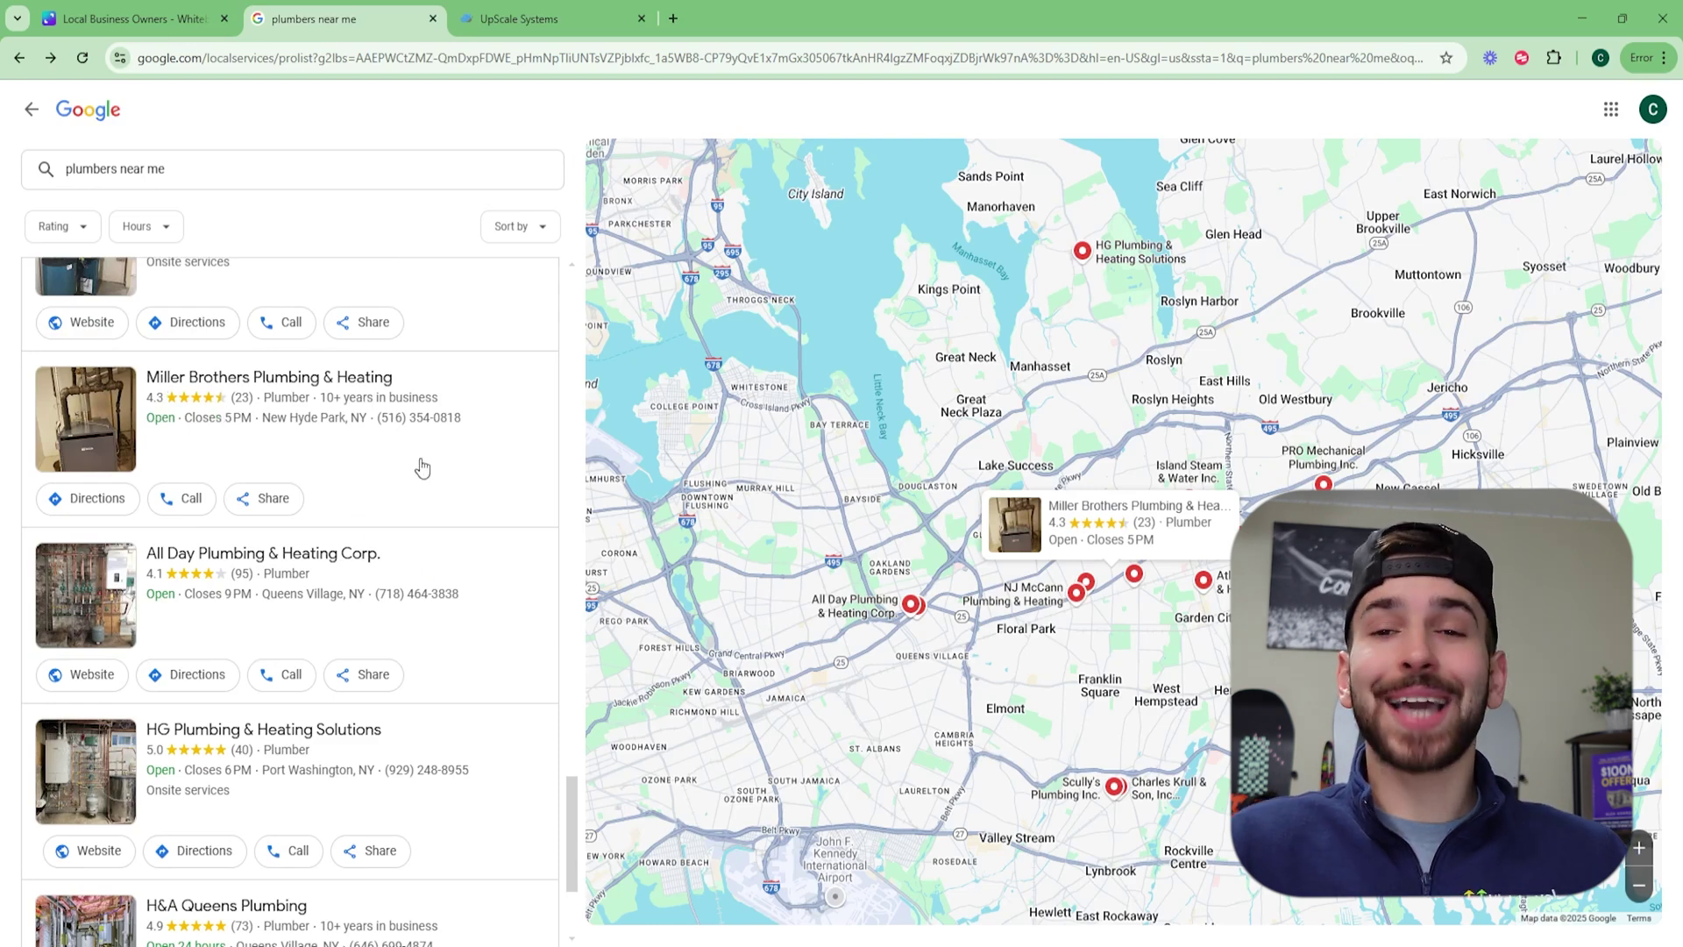
scroll(413, 455, "down", 3)
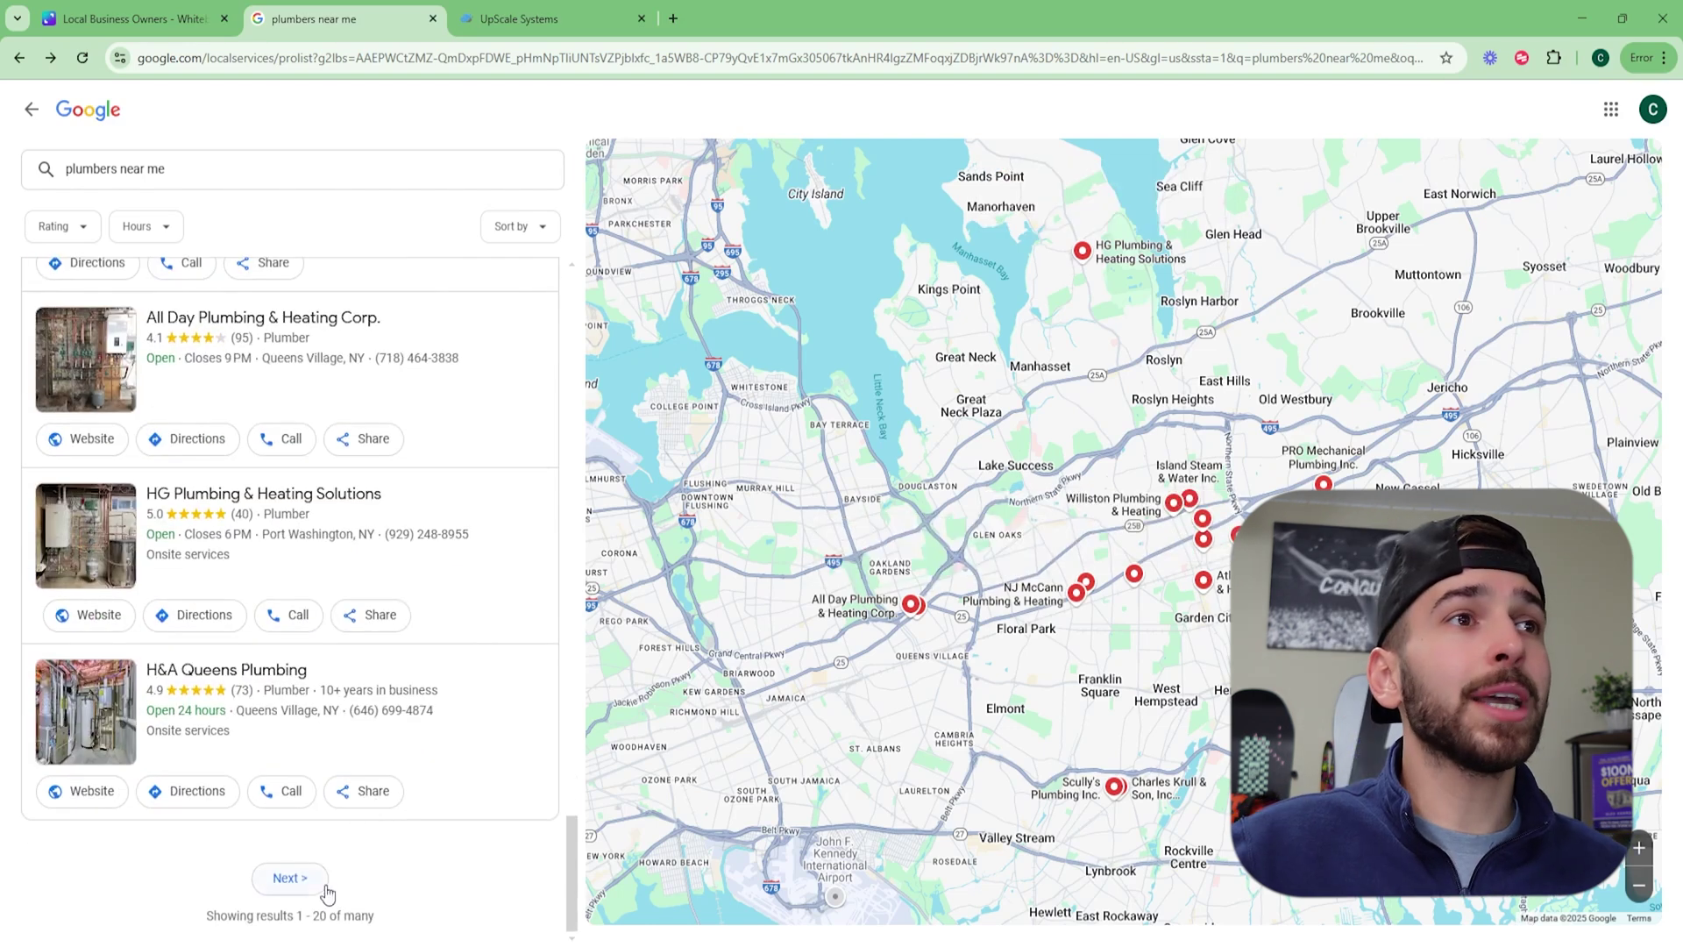
left_click(323, 883)
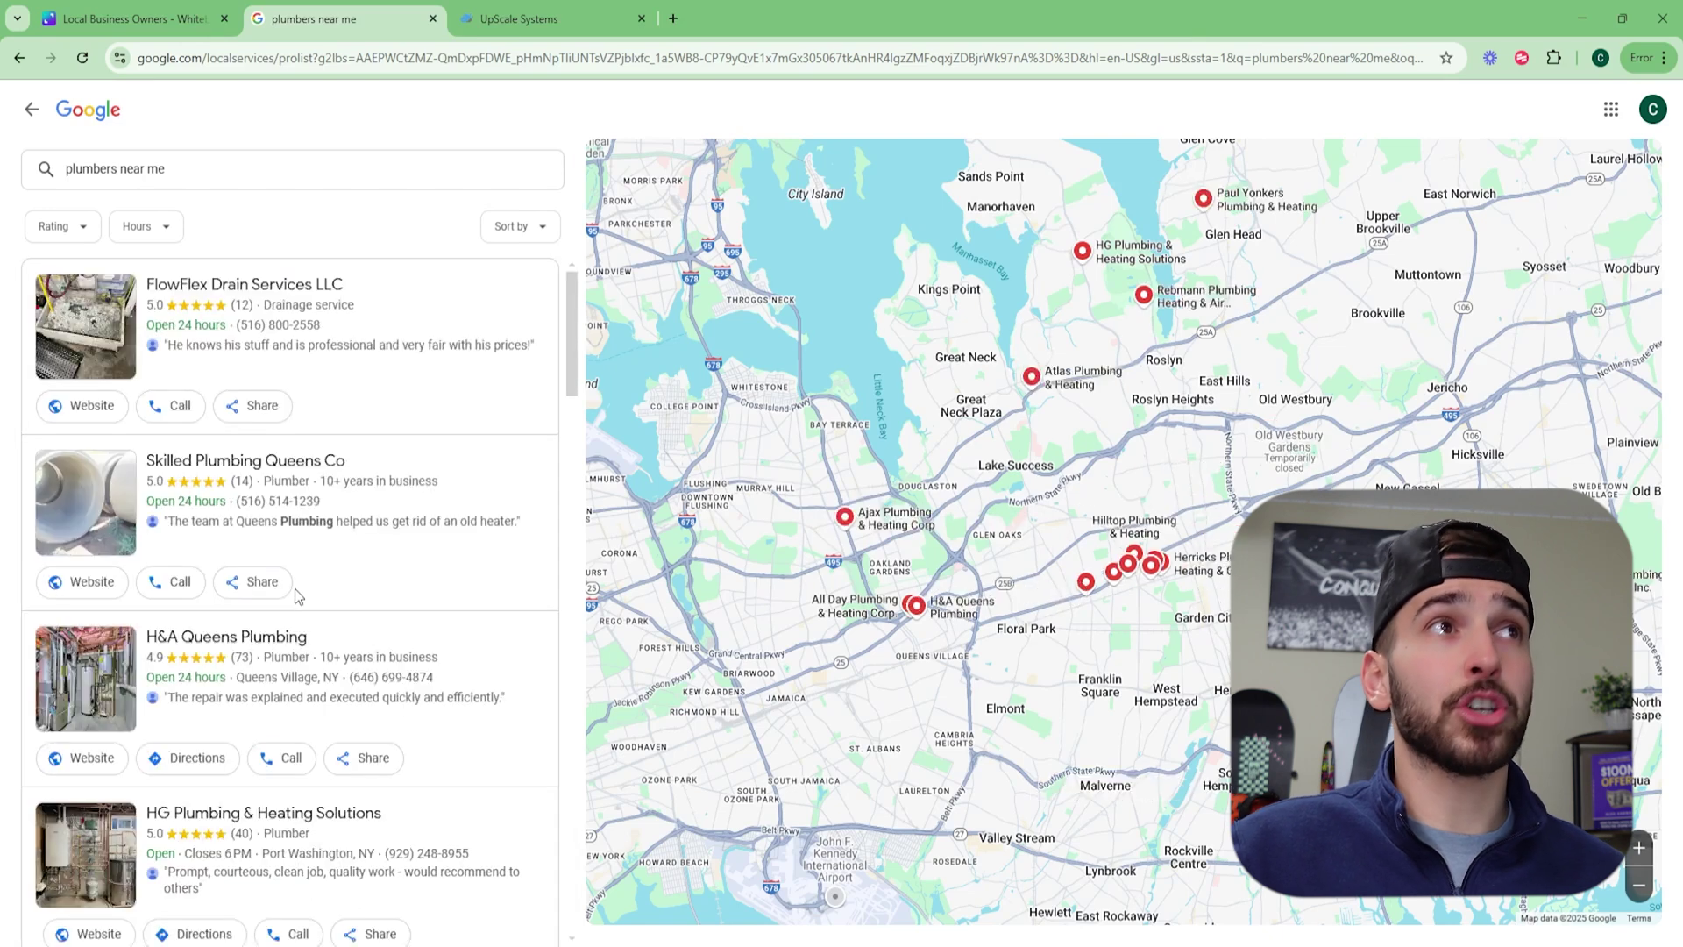
scroll(294, 595, "down", 2)
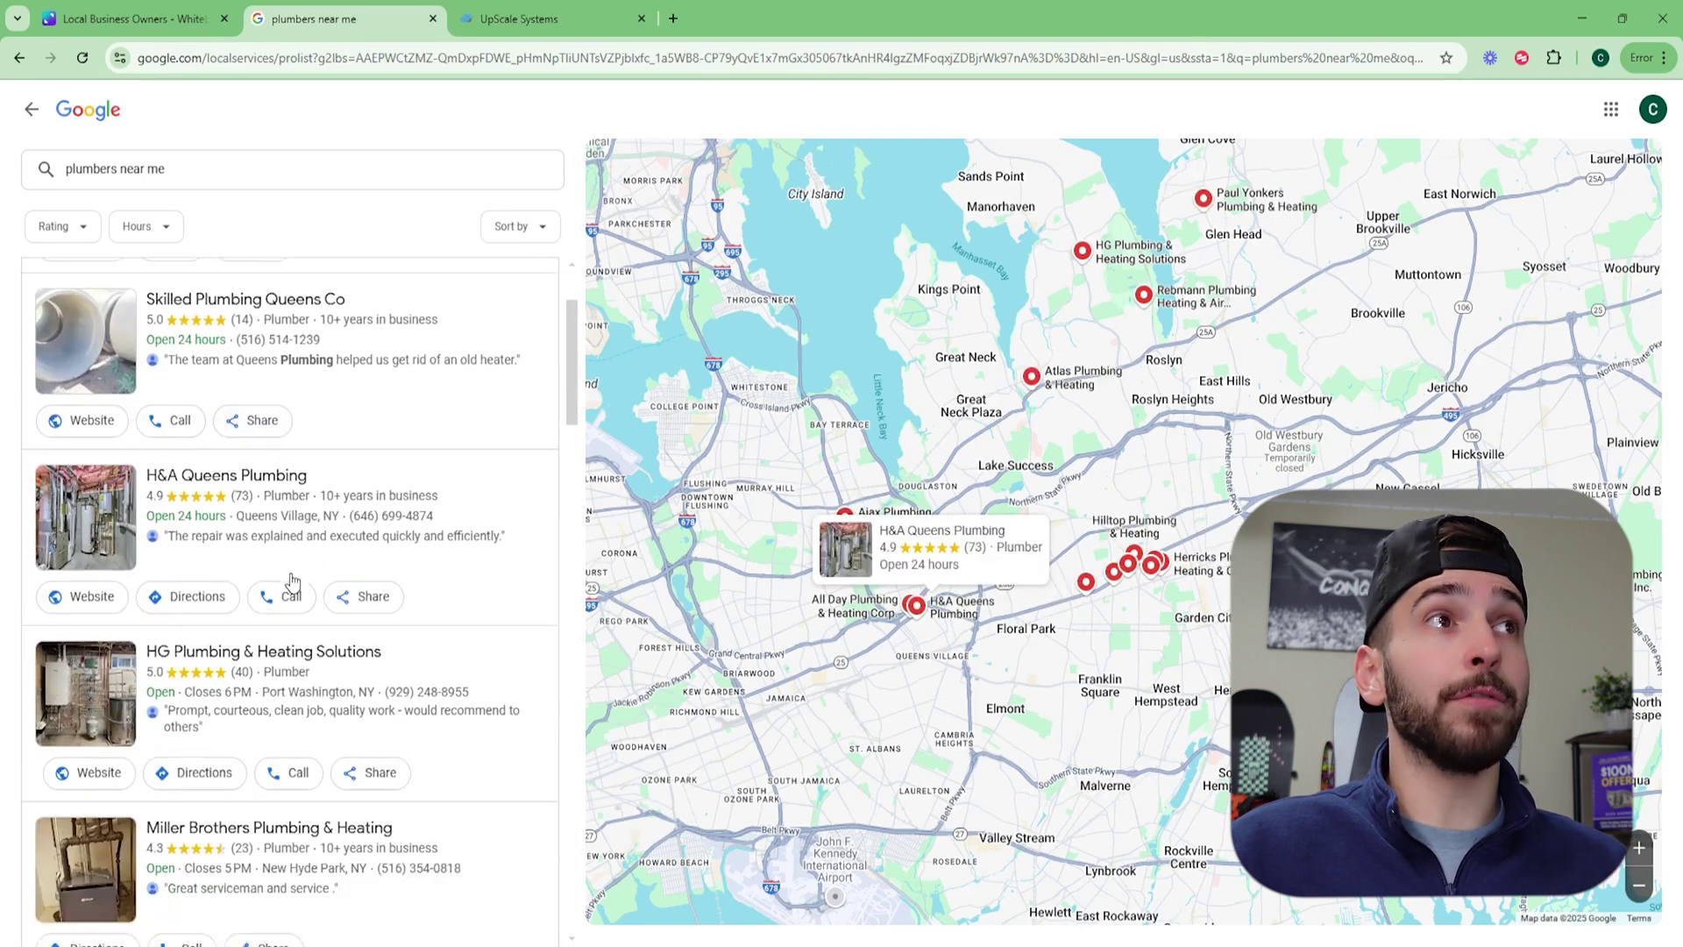
scroll(292, 581, "down", 5)
scroll(290, 574, "down", 2)
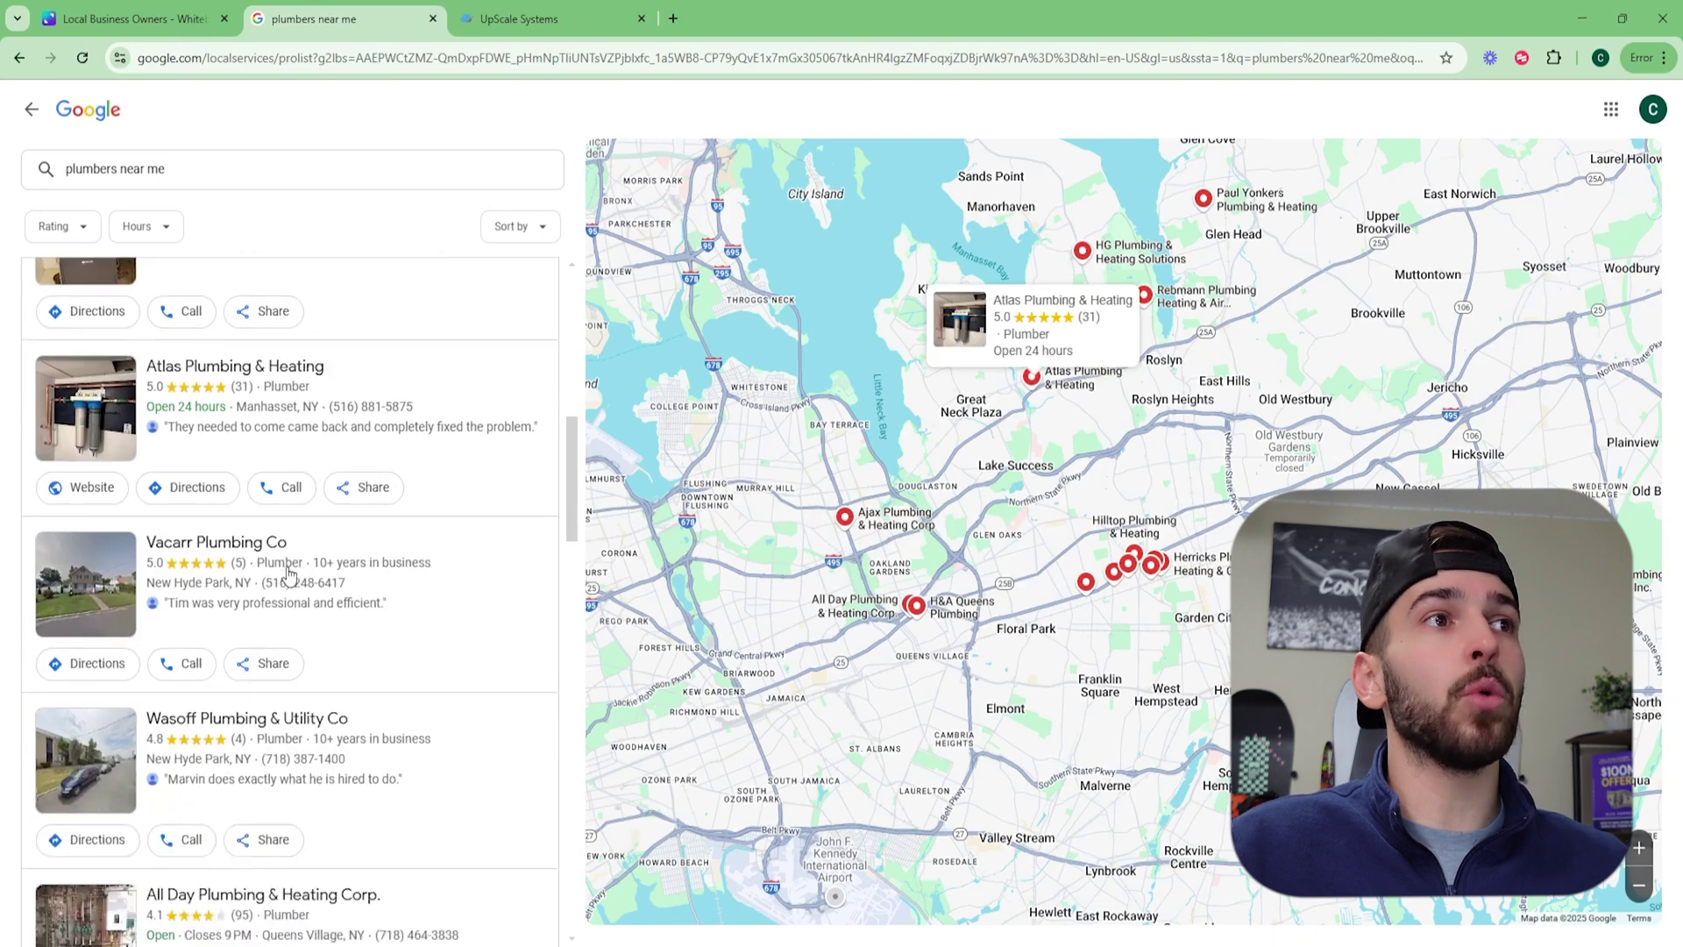
scroll(290, 574, "down", 2)
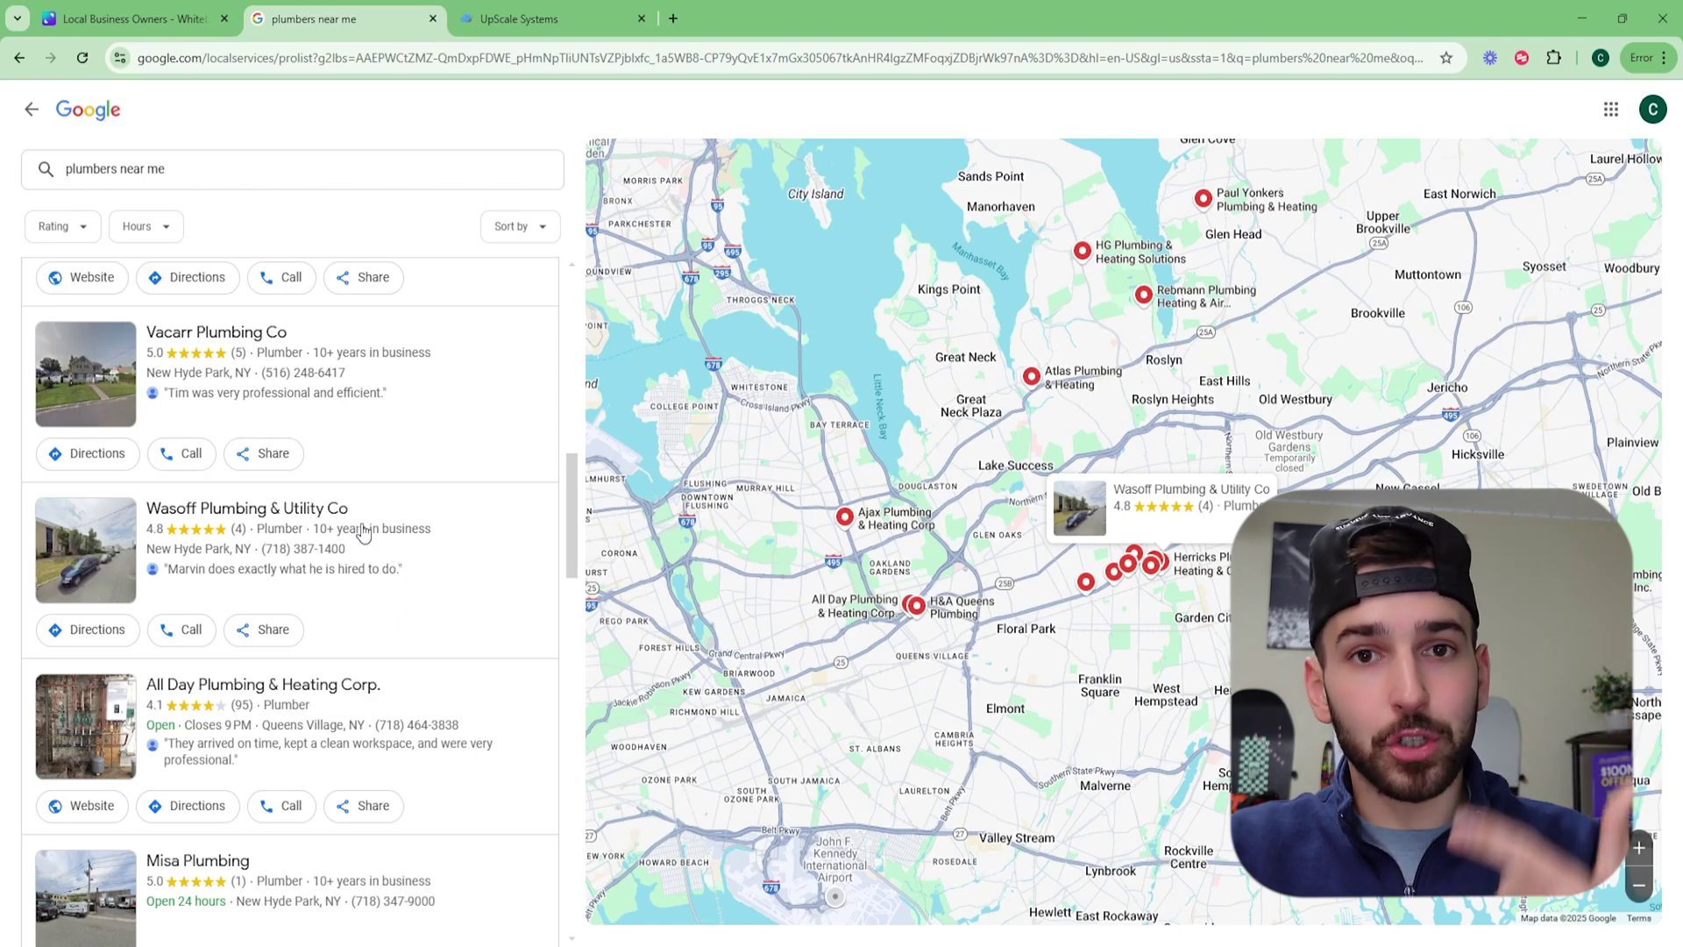
scroll(355, 552, "down", 3)
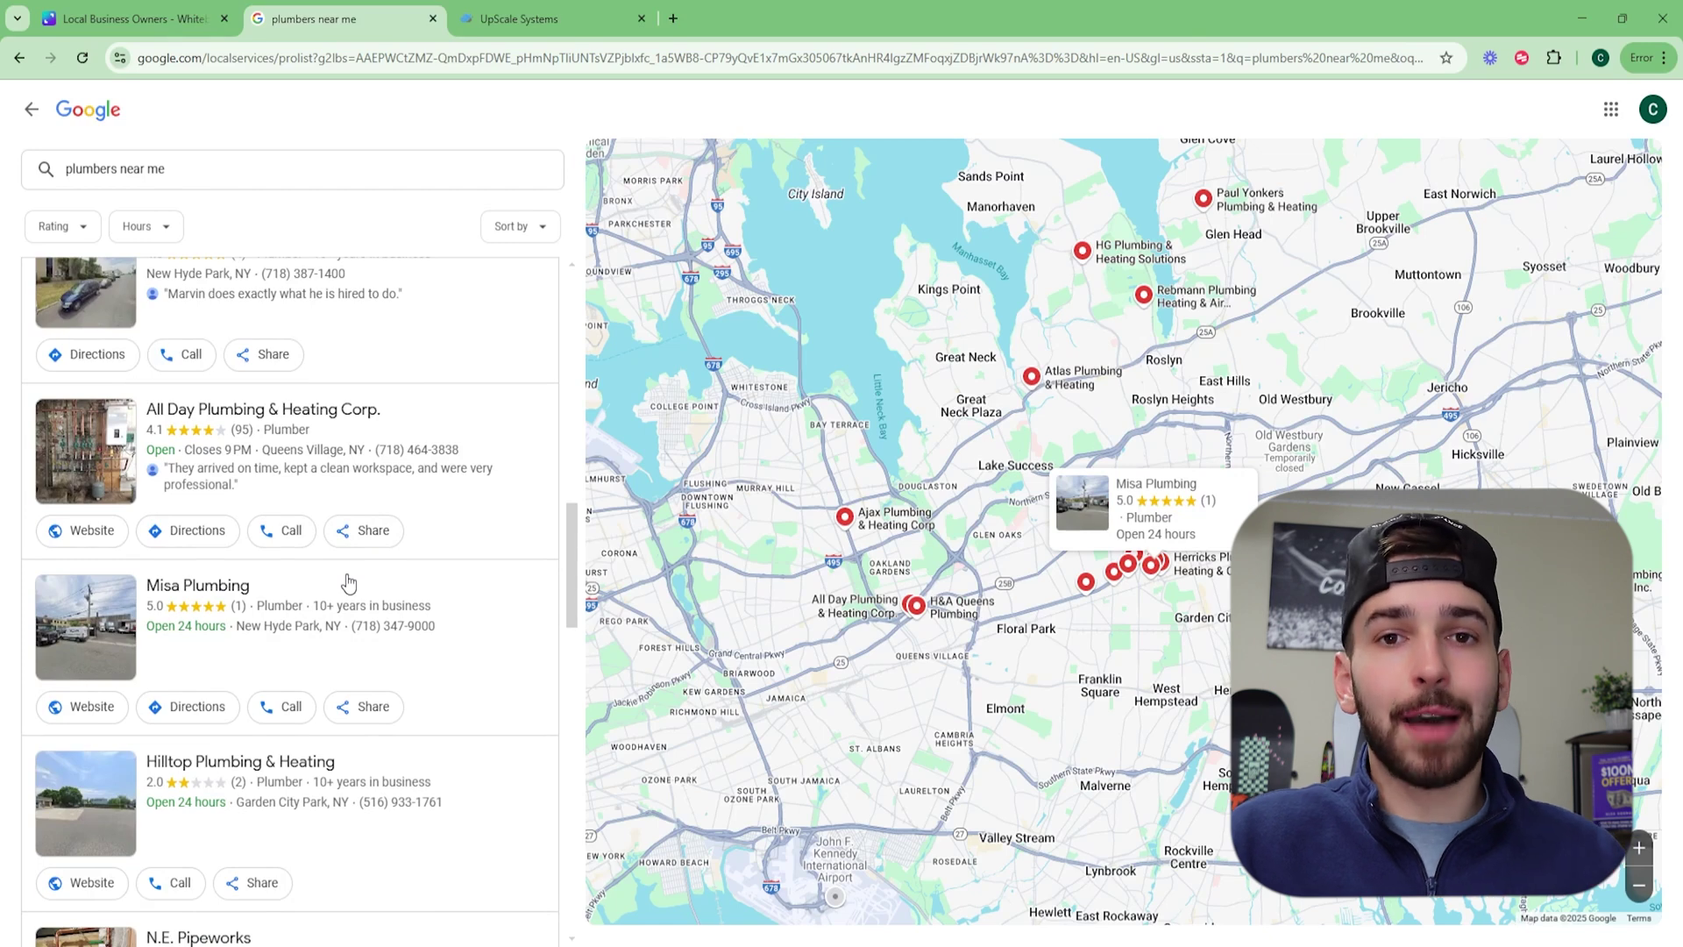
scroll(495, 424, "down", 1)
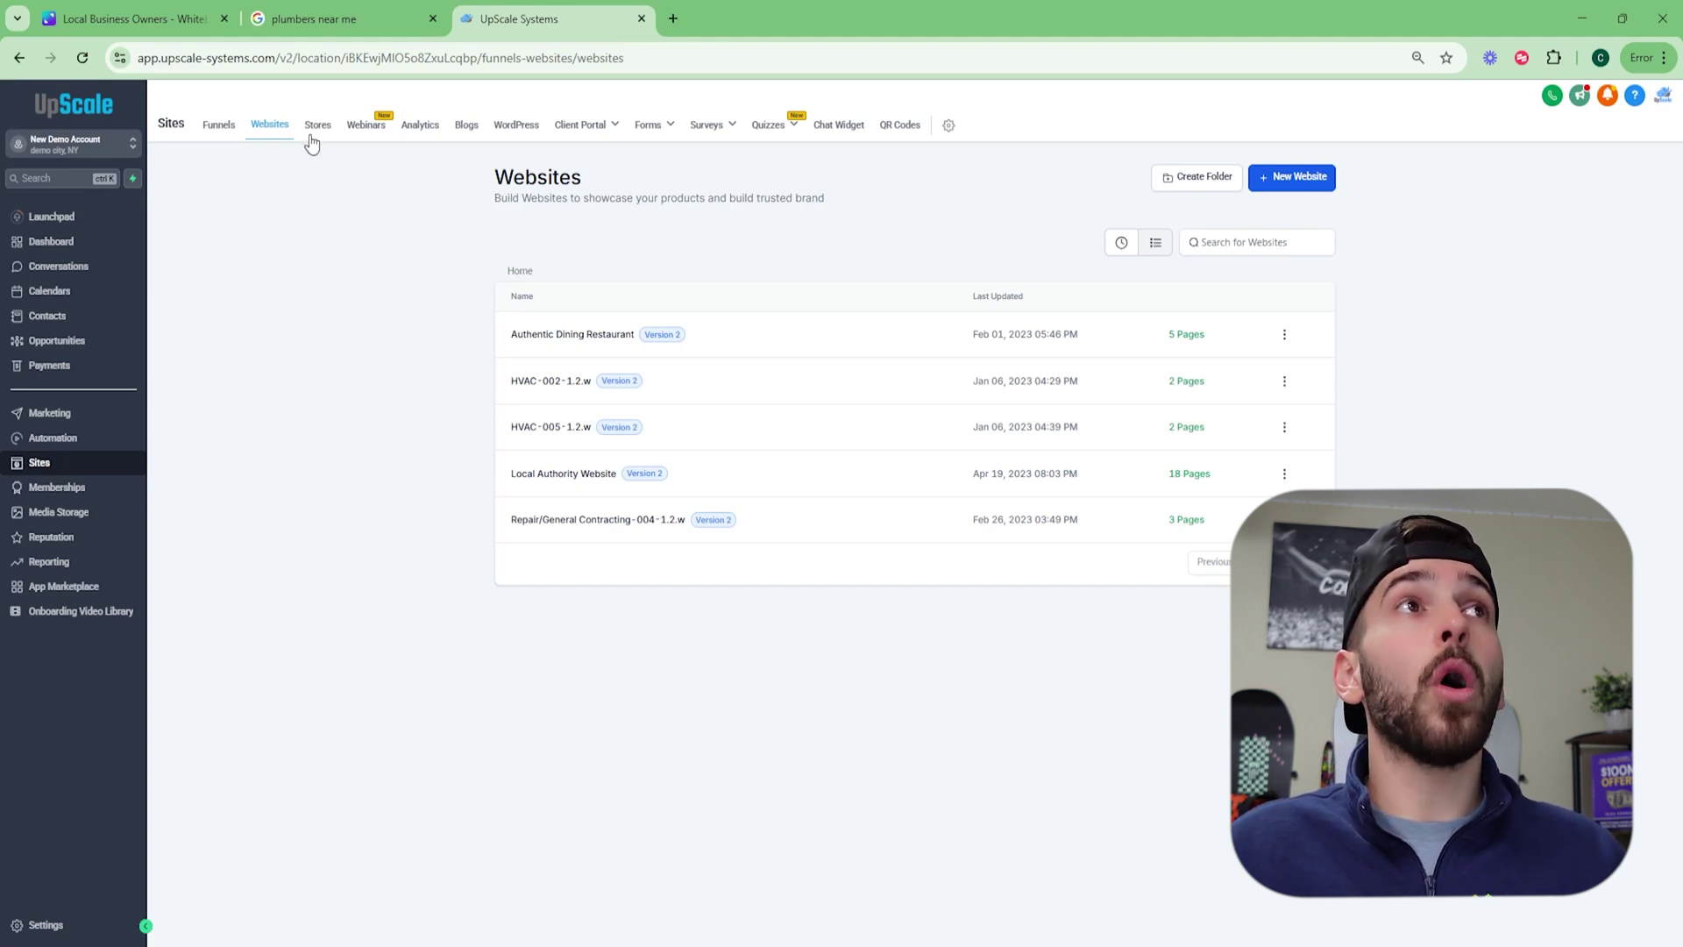
Start a new website from the Websites list.
left_click(1289, 182)
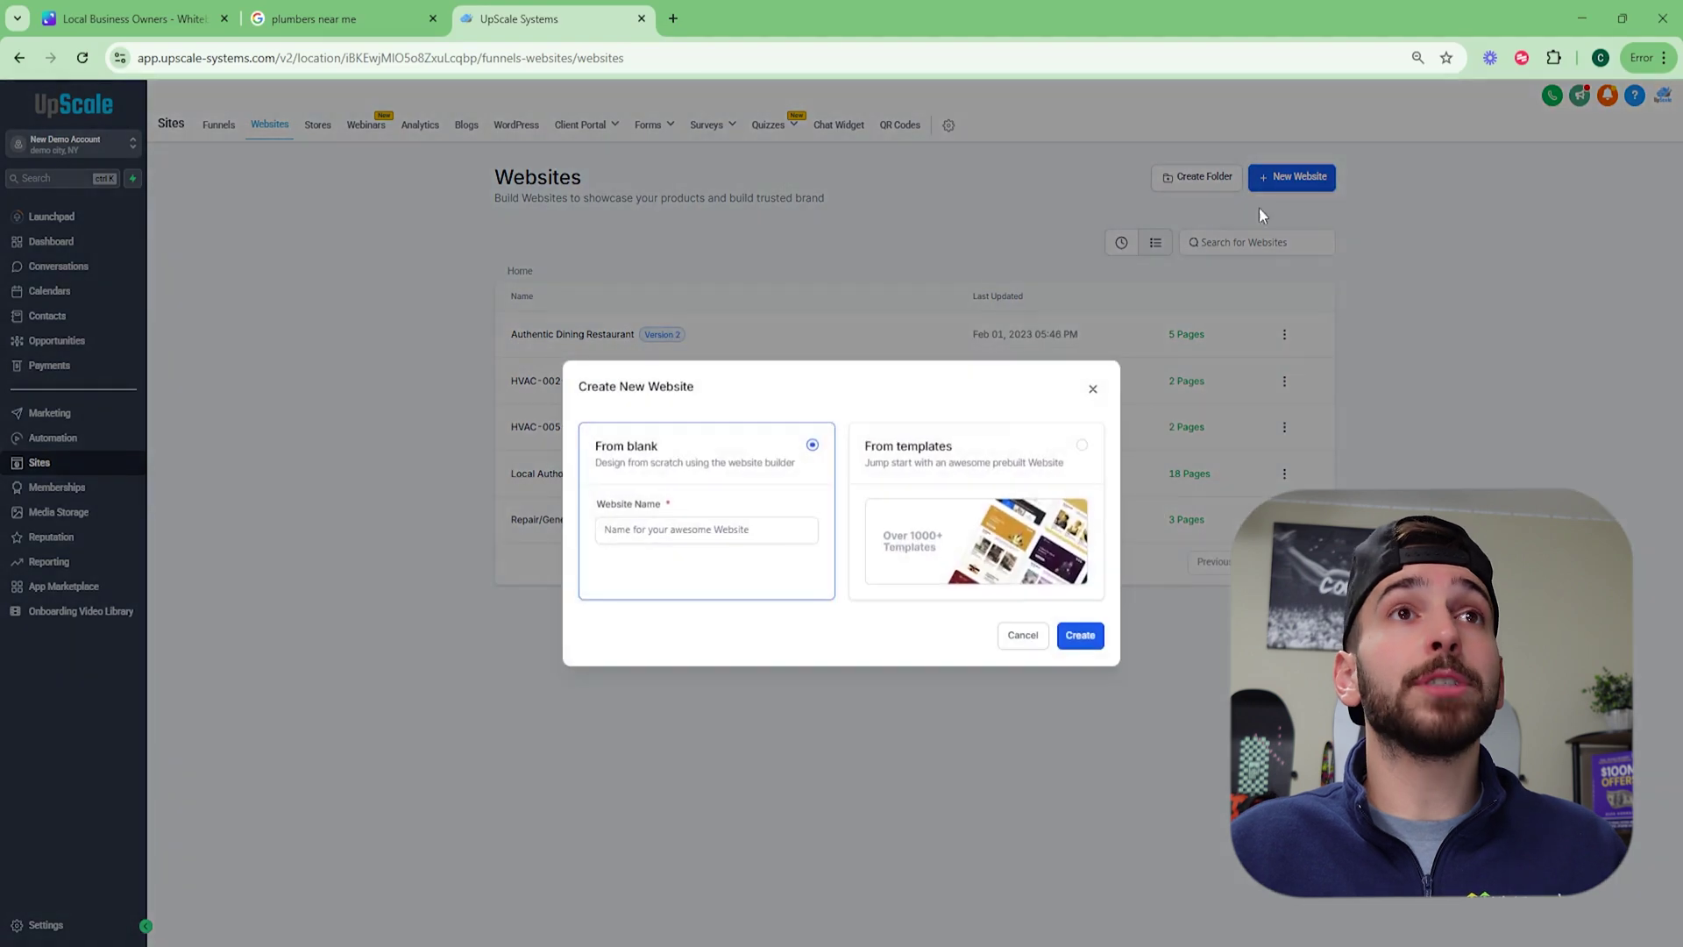
Choose to build from templates and browse the template library, loading more templates.
left_click(1074, 449)
left_click(1076, 638)
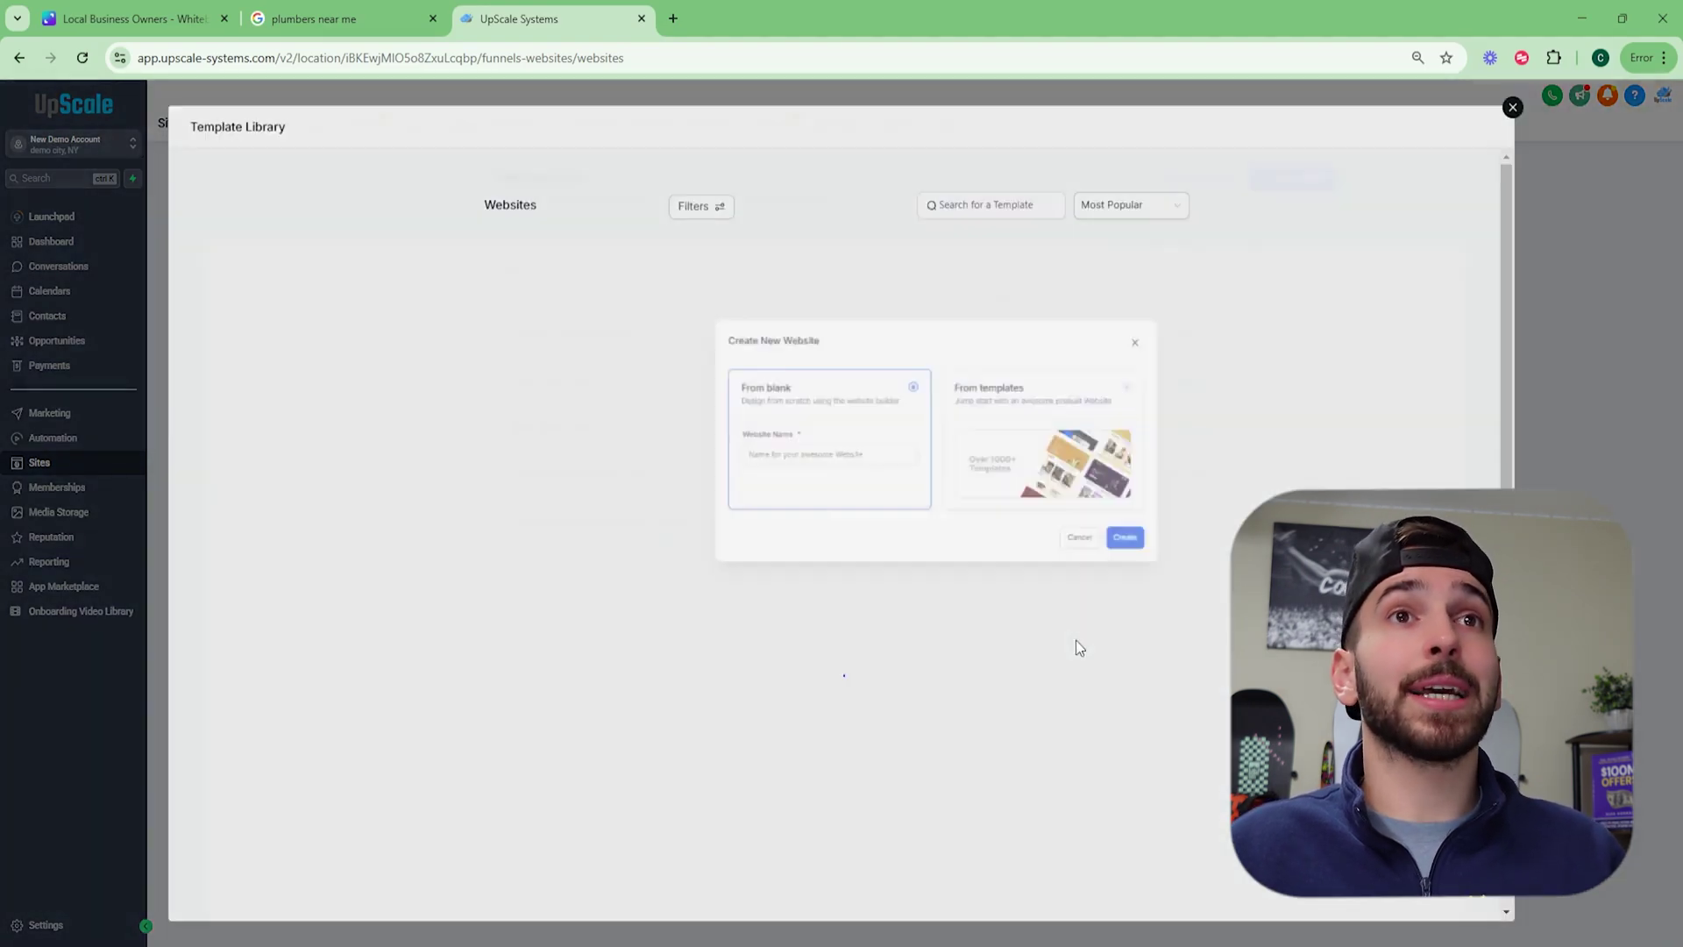
scroll(1017, 586, "down", 5)
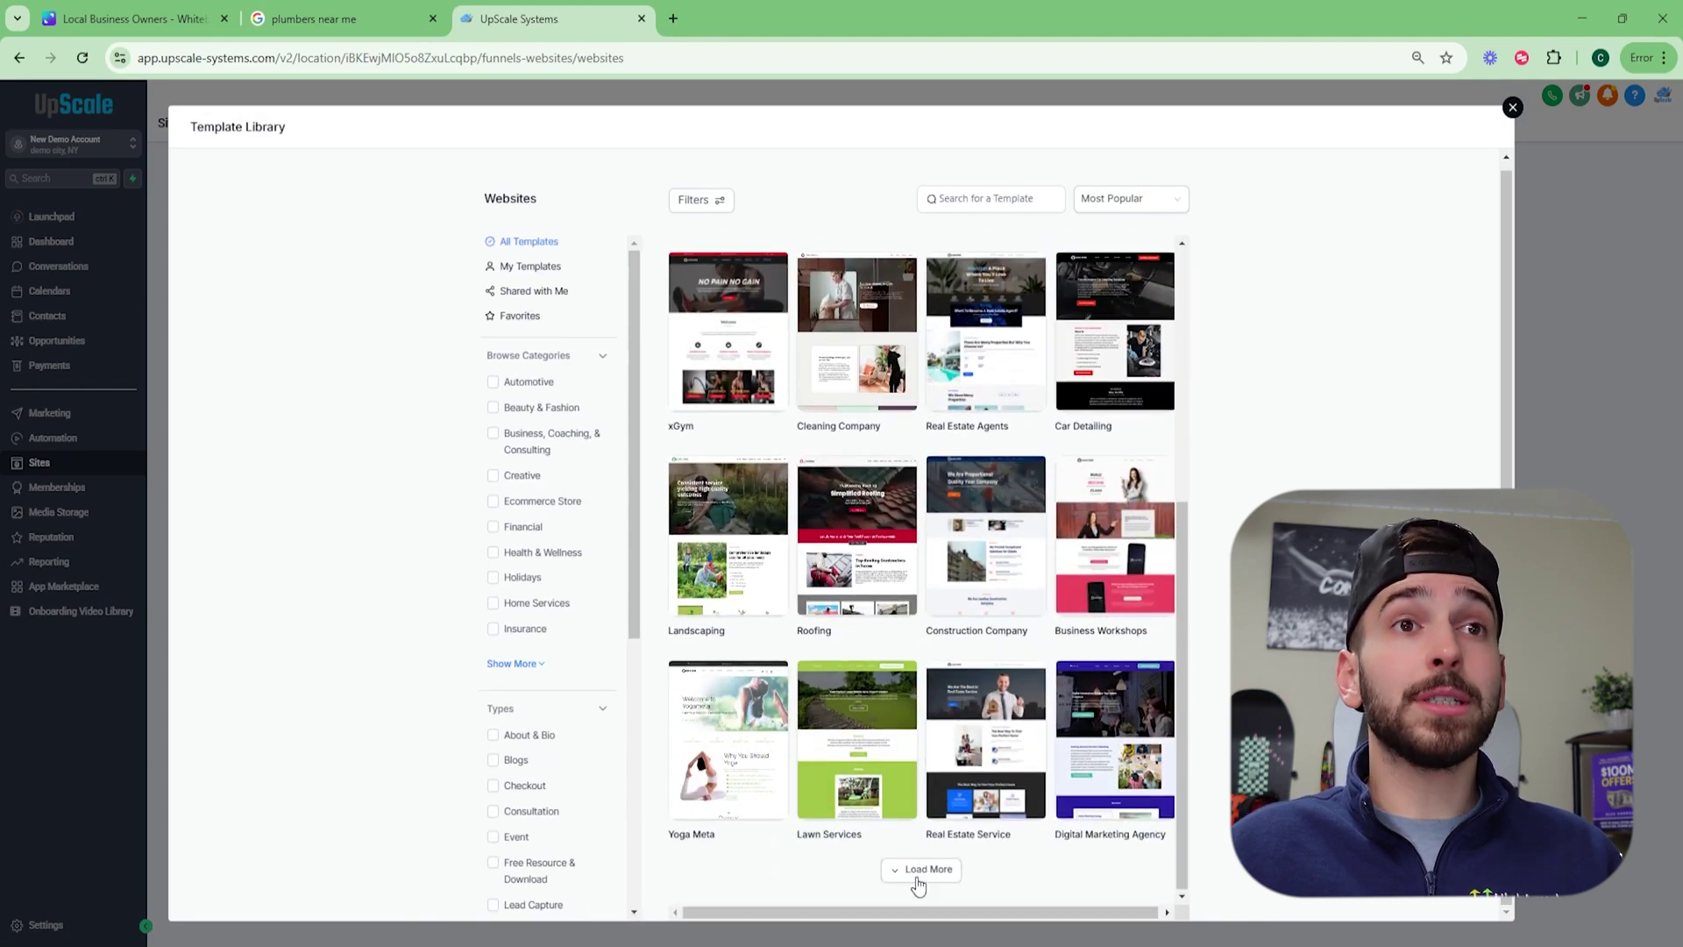
left_click(916, 877)
scroll(936, 787, "down", 2)
scroll(936, 786, "down", 15)
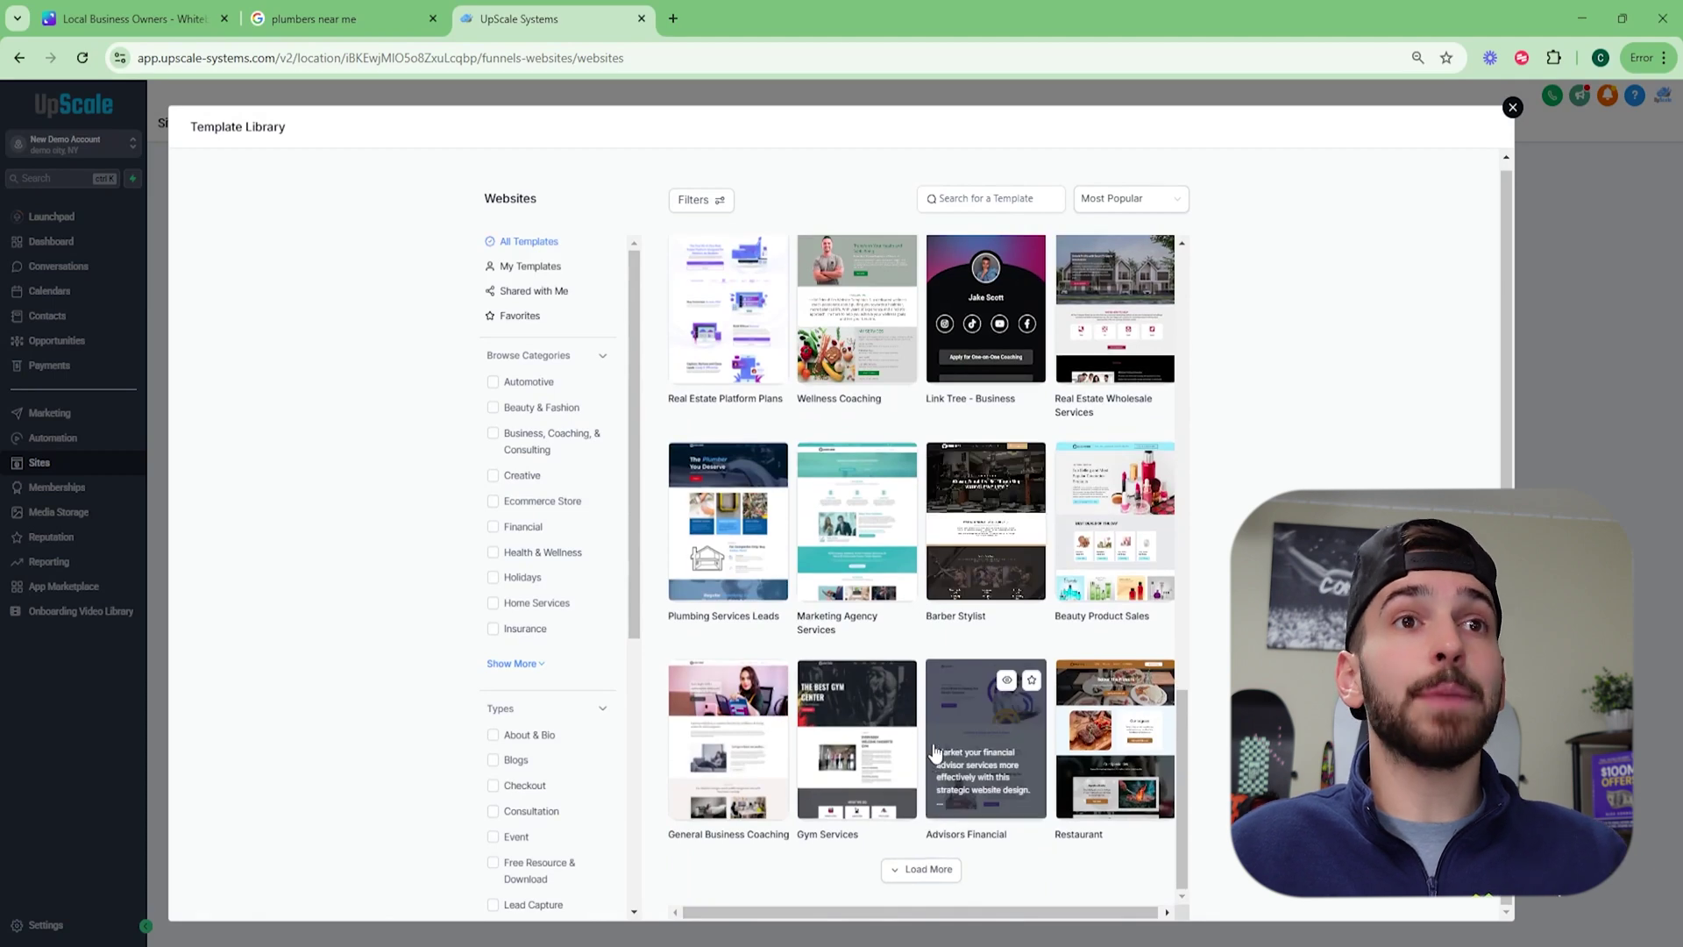
scroll(991, 290, "up", 15)
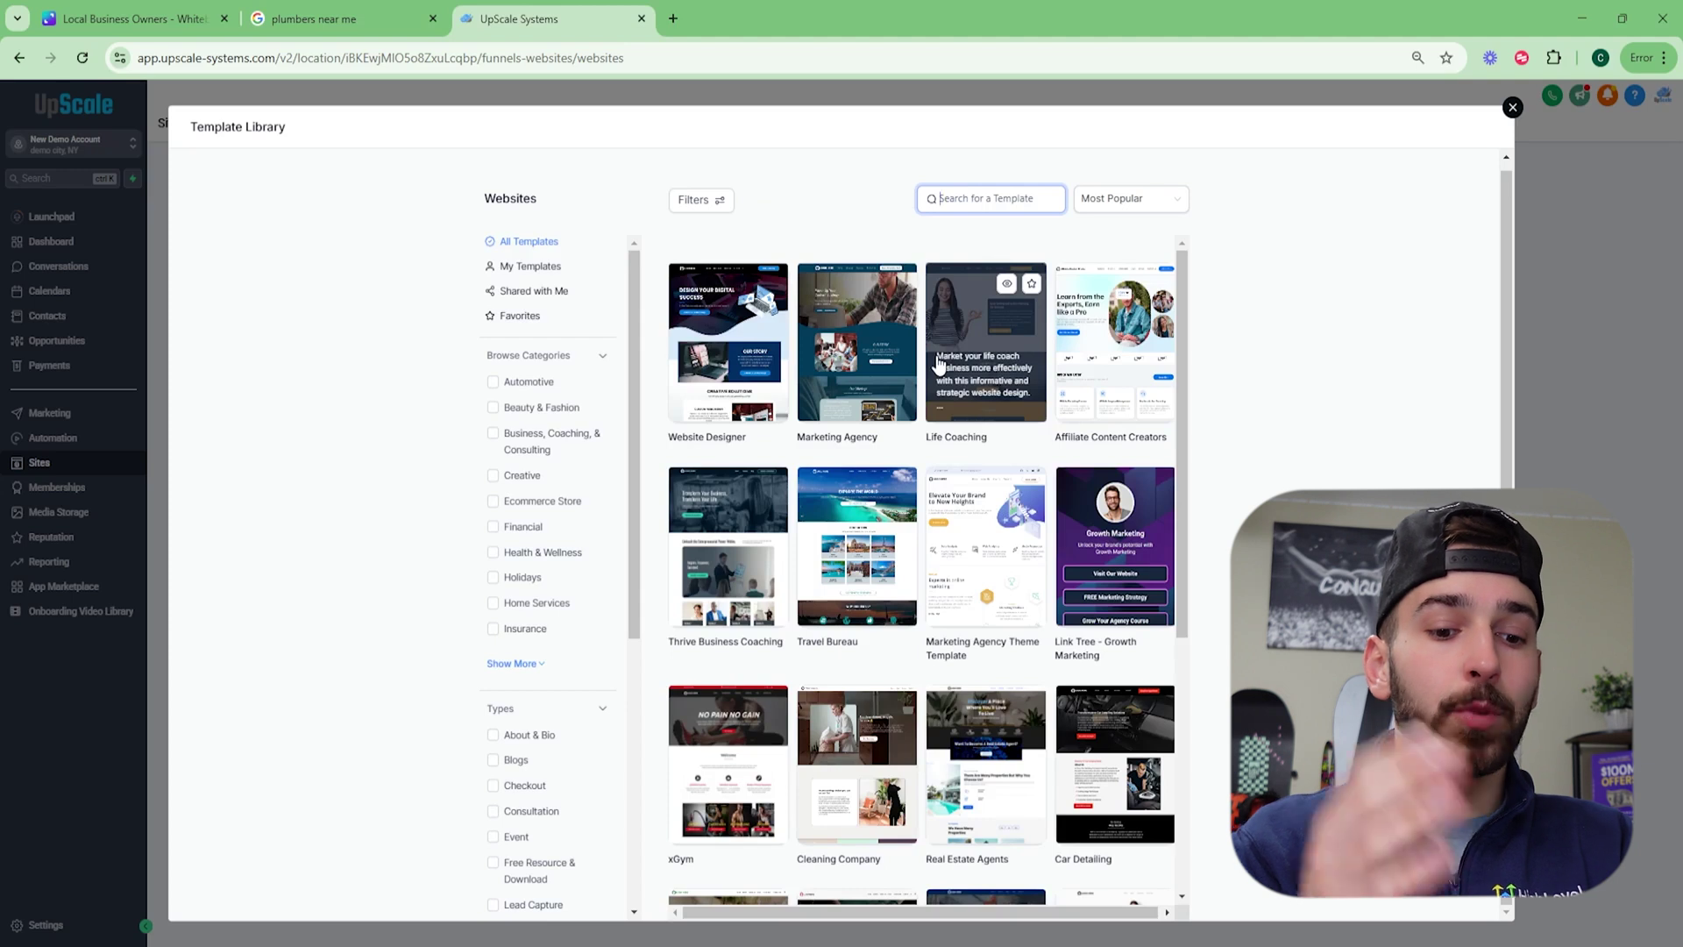
Search 'plumbing' and start the website from the Plumbing Services Leads template.
type("plumbing")
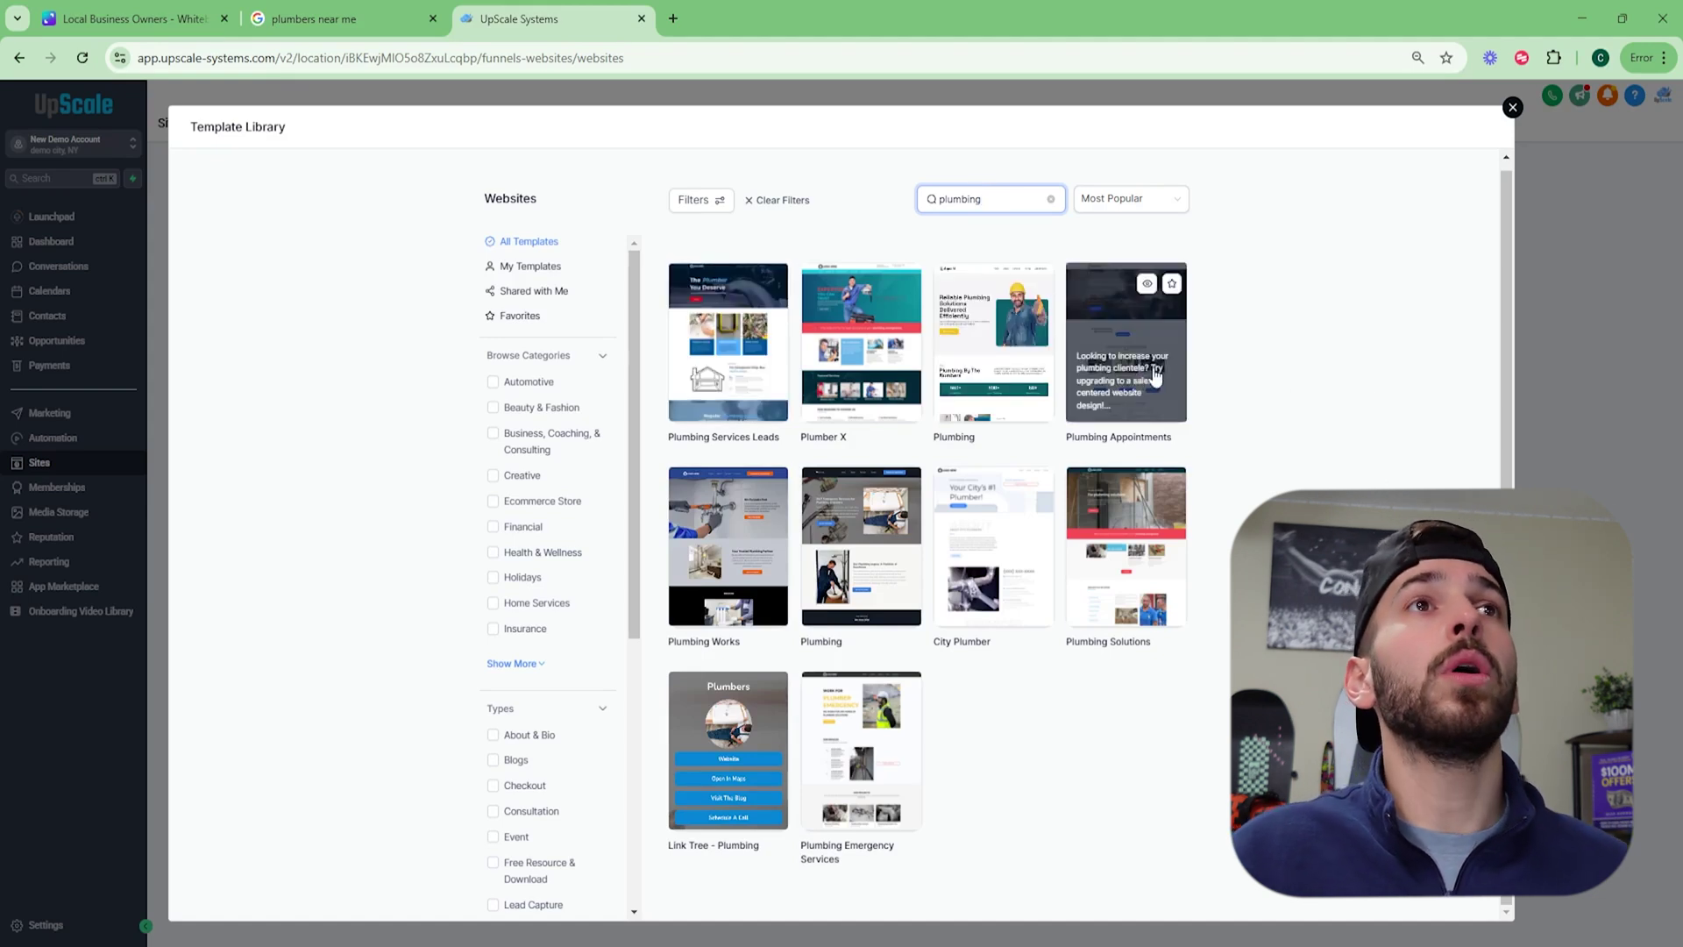
left_click(753, 289)
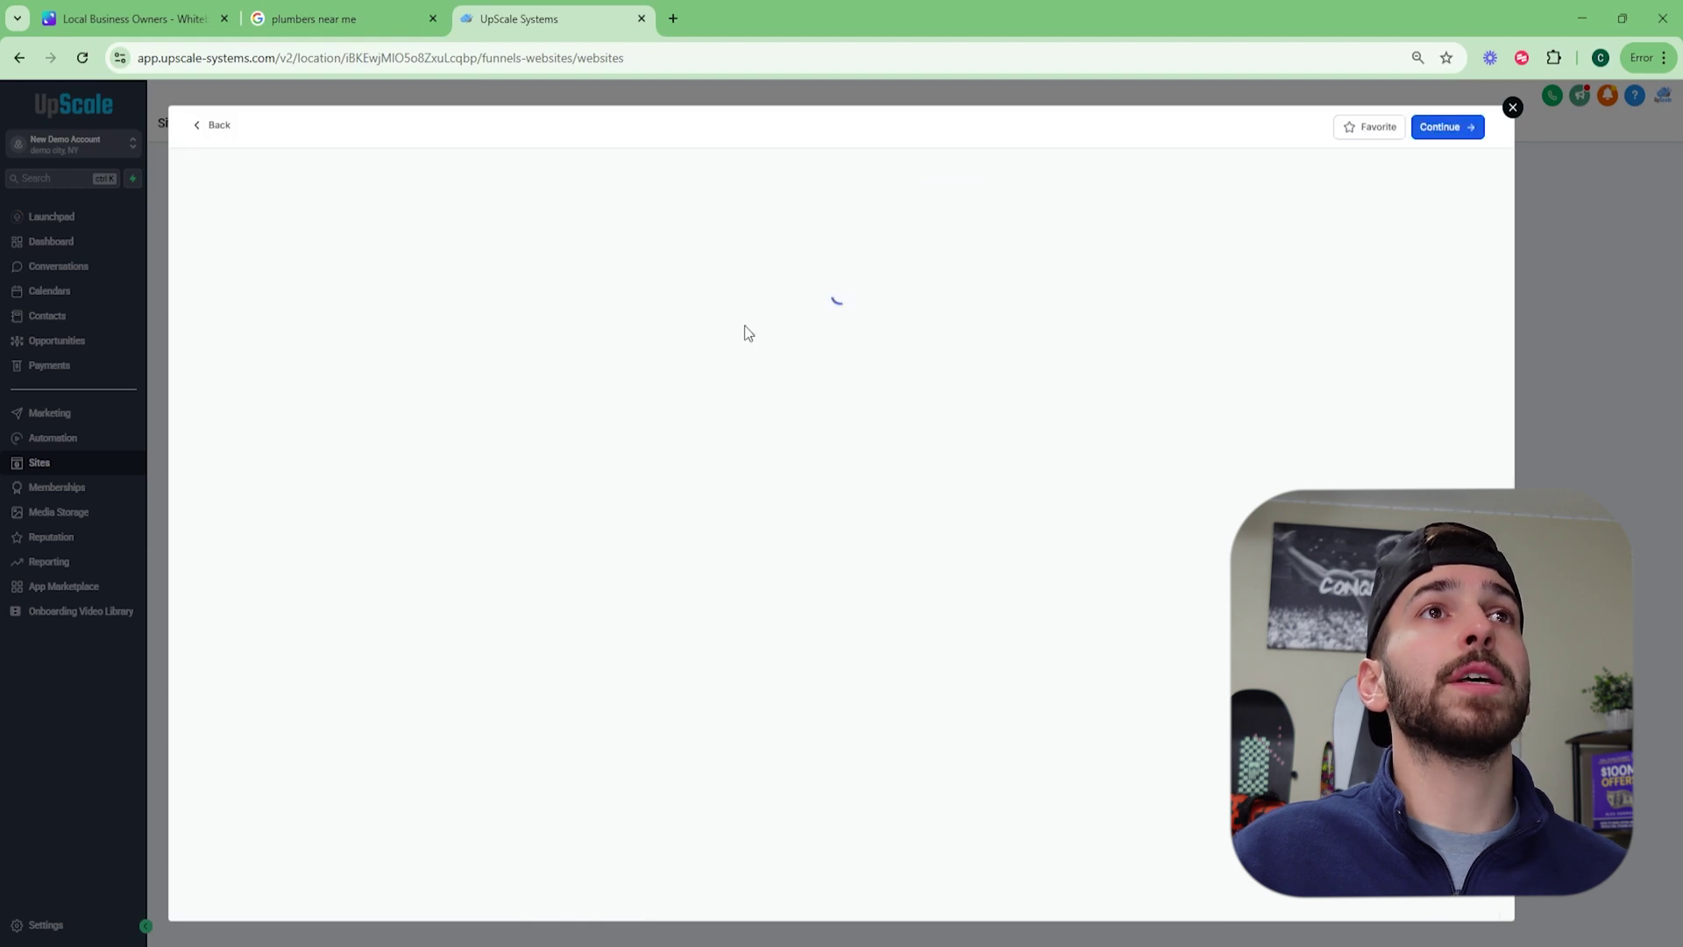
left_click(1449, 131)
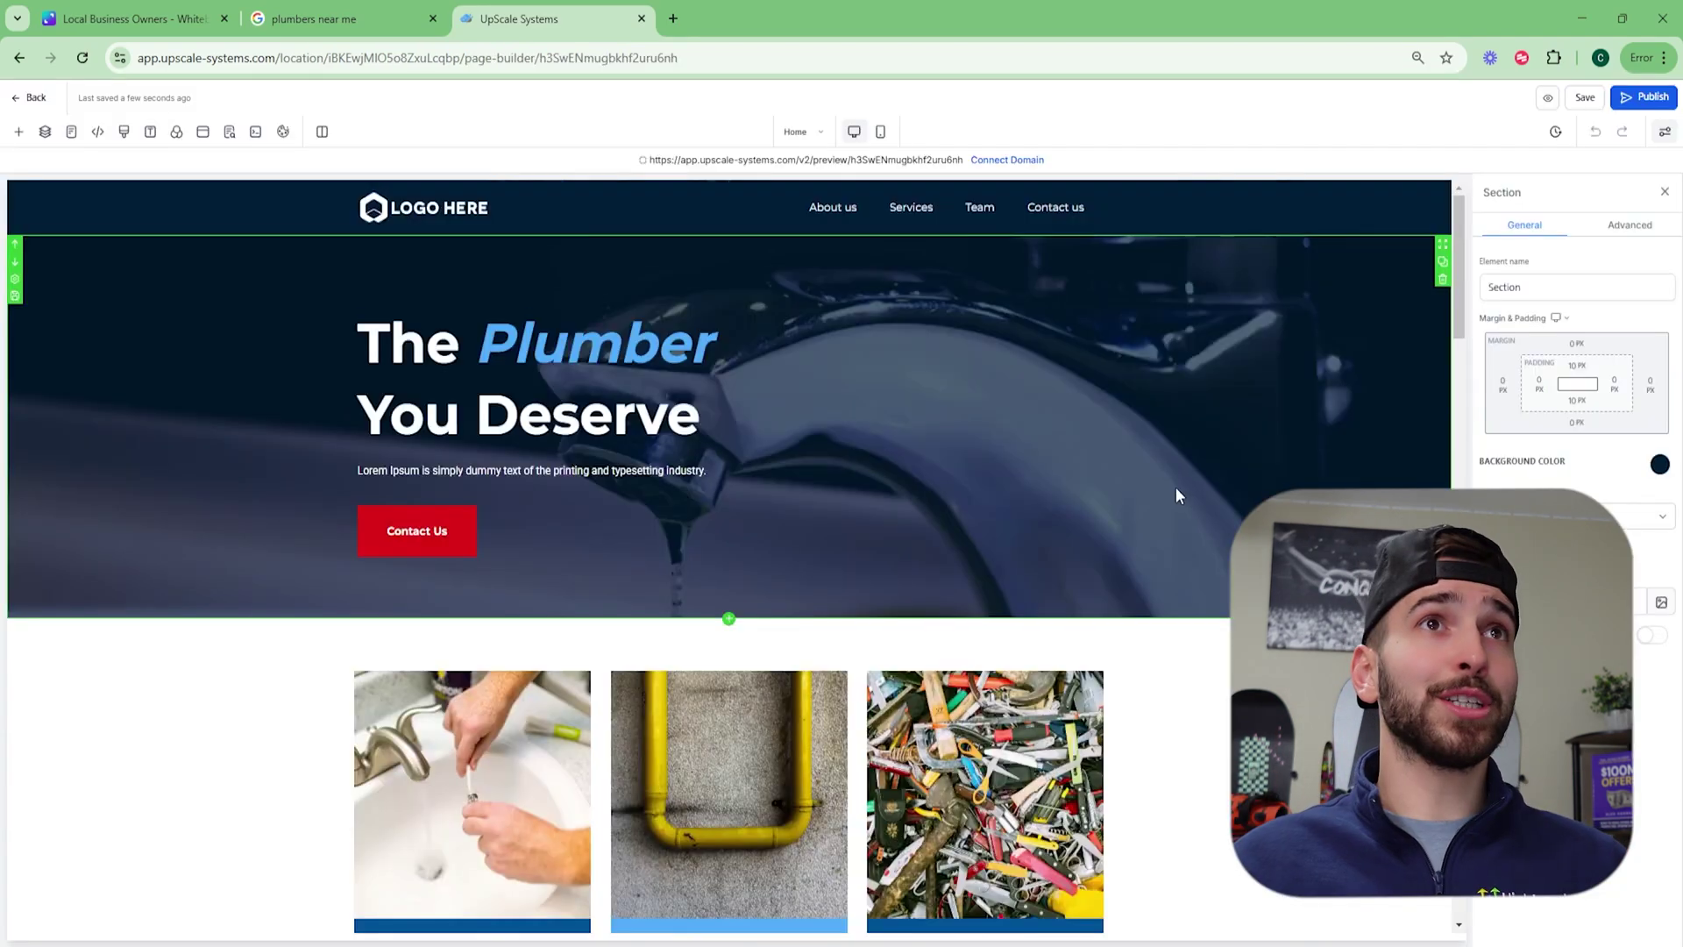
scroll(1170, 504, "down", 3)
scroll(1166, 524, "down", 2)
scroll(1166, 526, "up", 5)
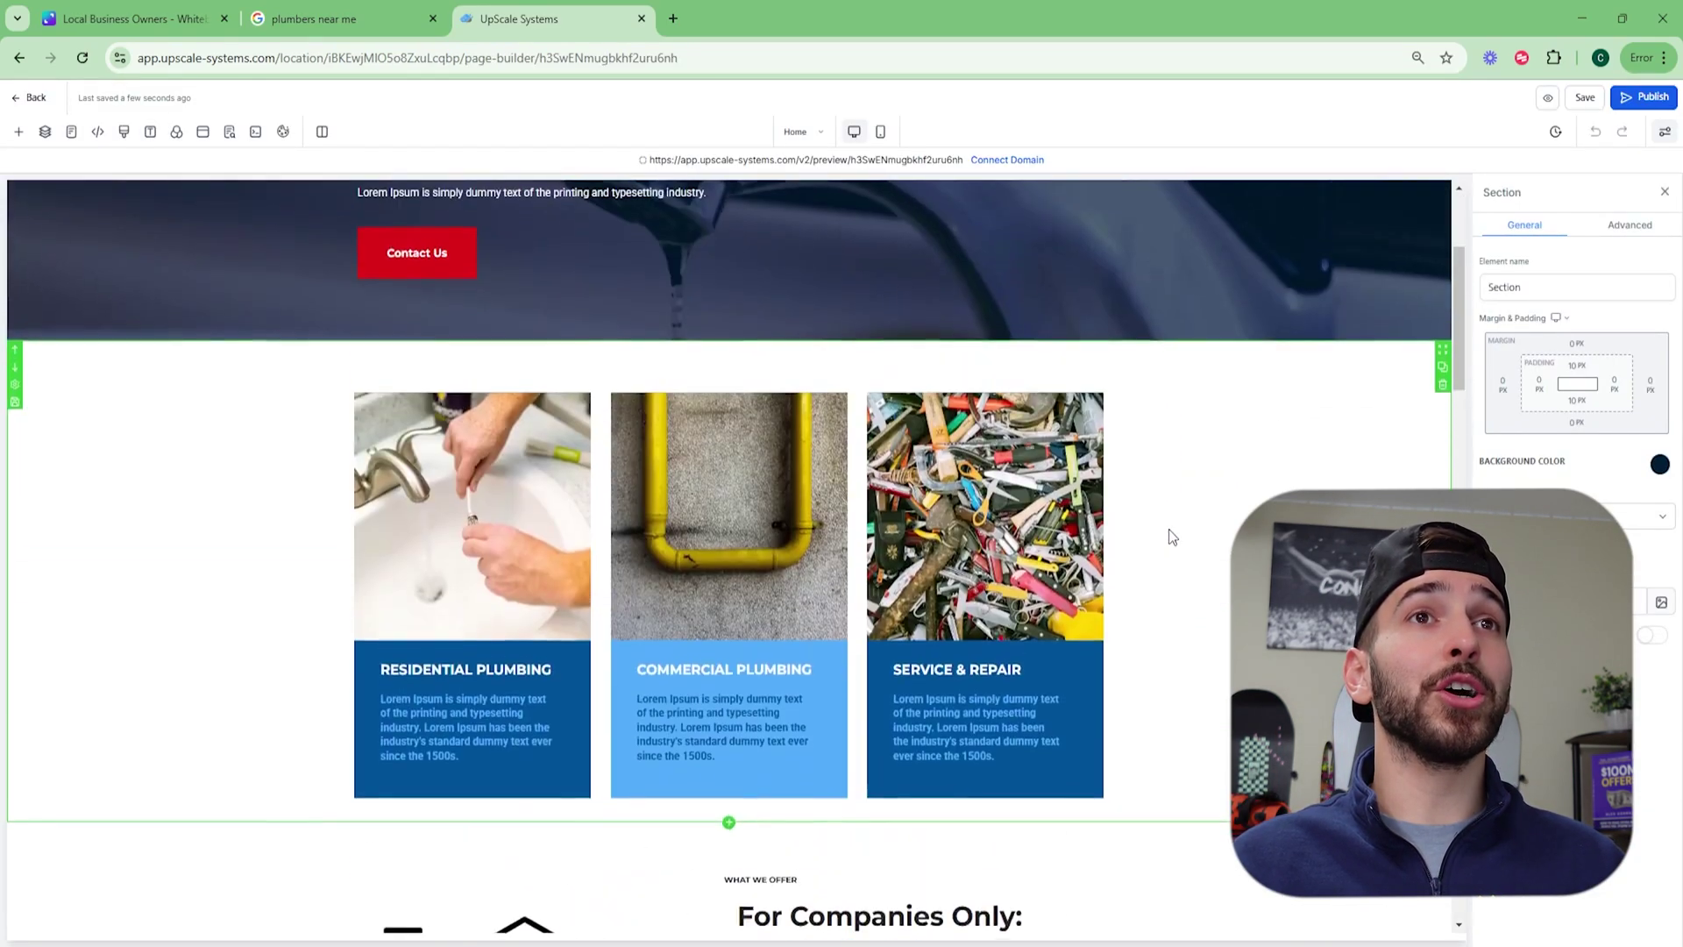
scroll(1164, 536, "down", 3)
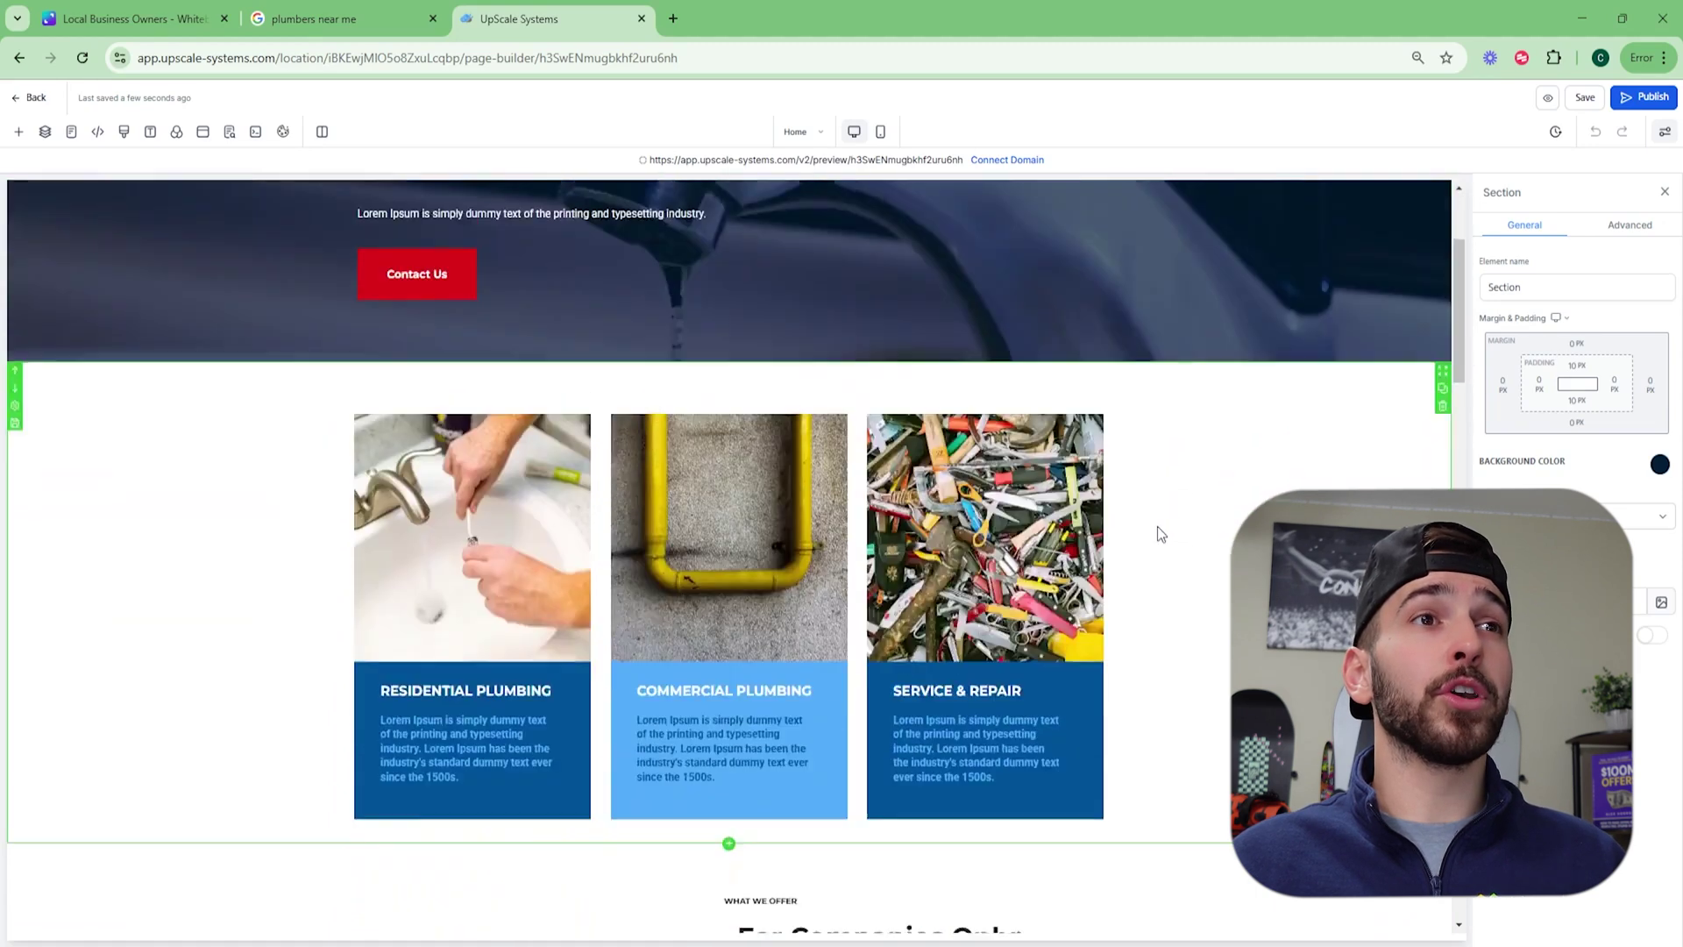
scroll(1157, 530, "up", 2)
scroll(728, 613, "down", 3)
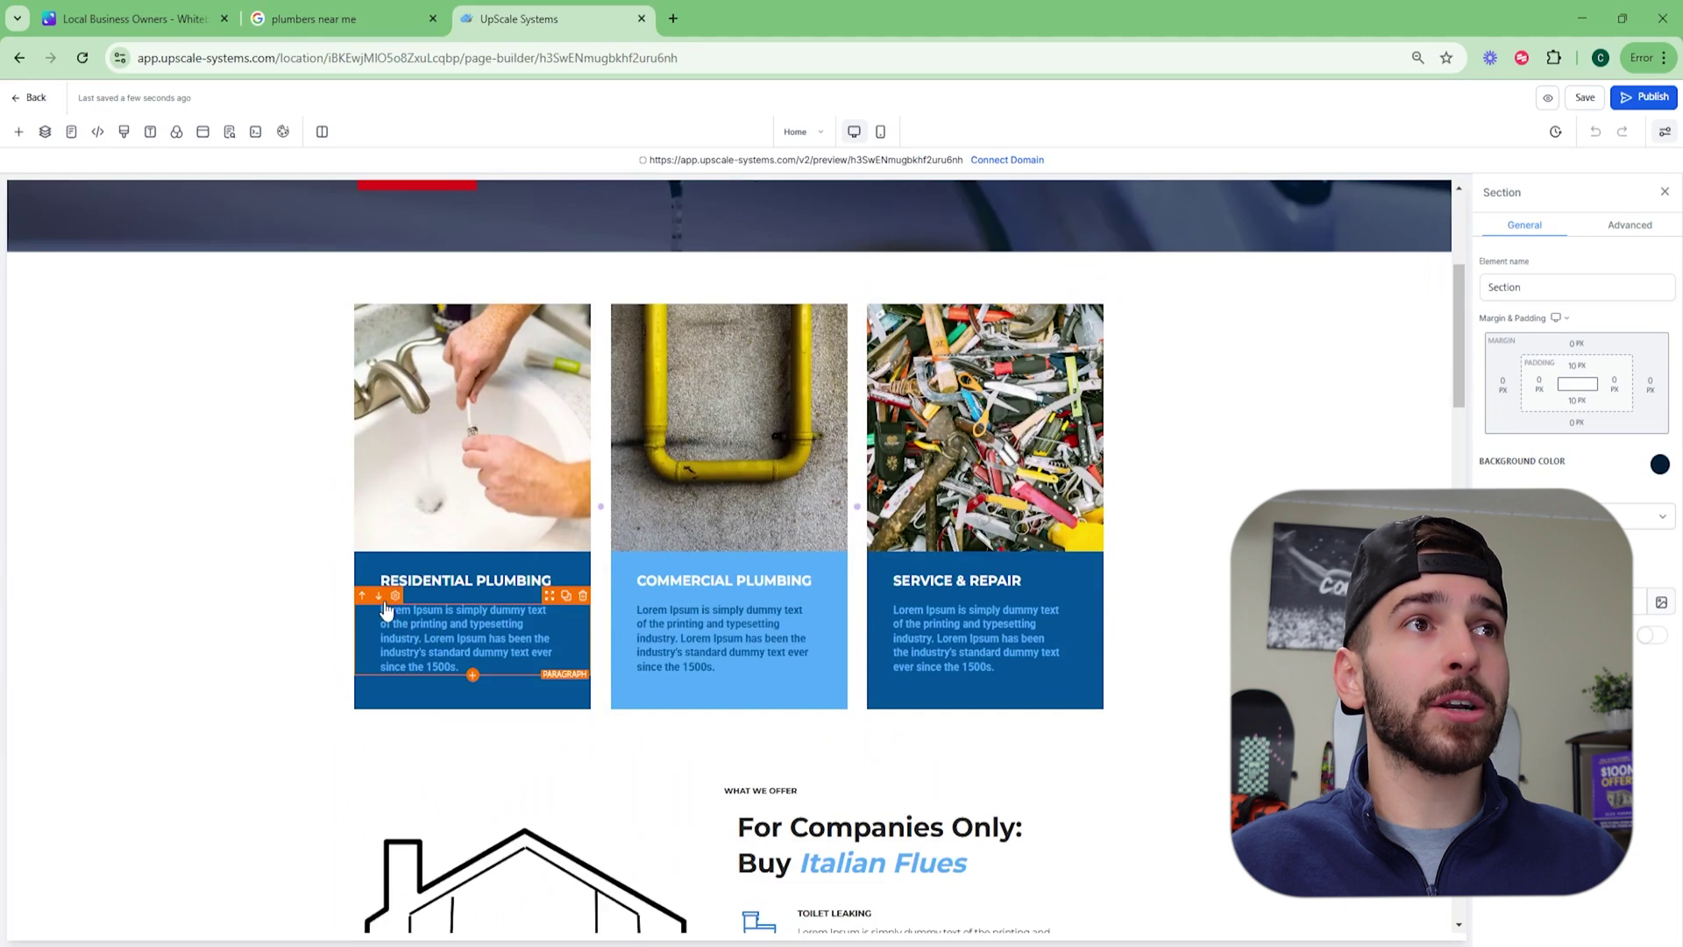
left_click_drag(466, 609, 545, 610)
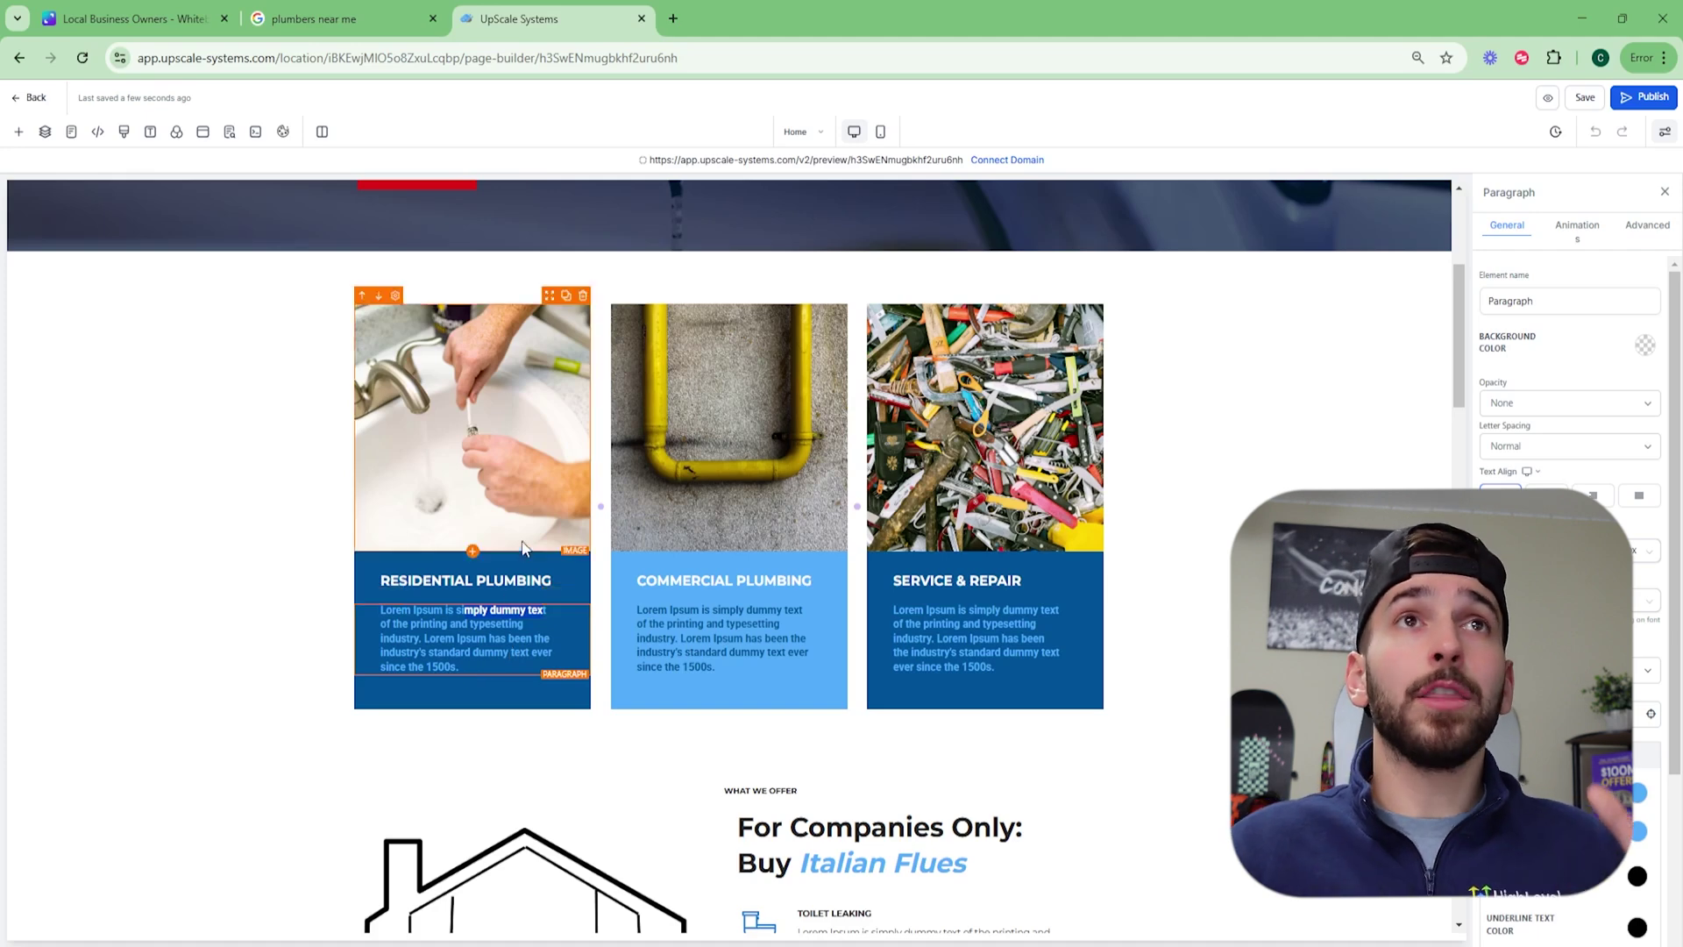
scroll(587, 592, "up", 5)
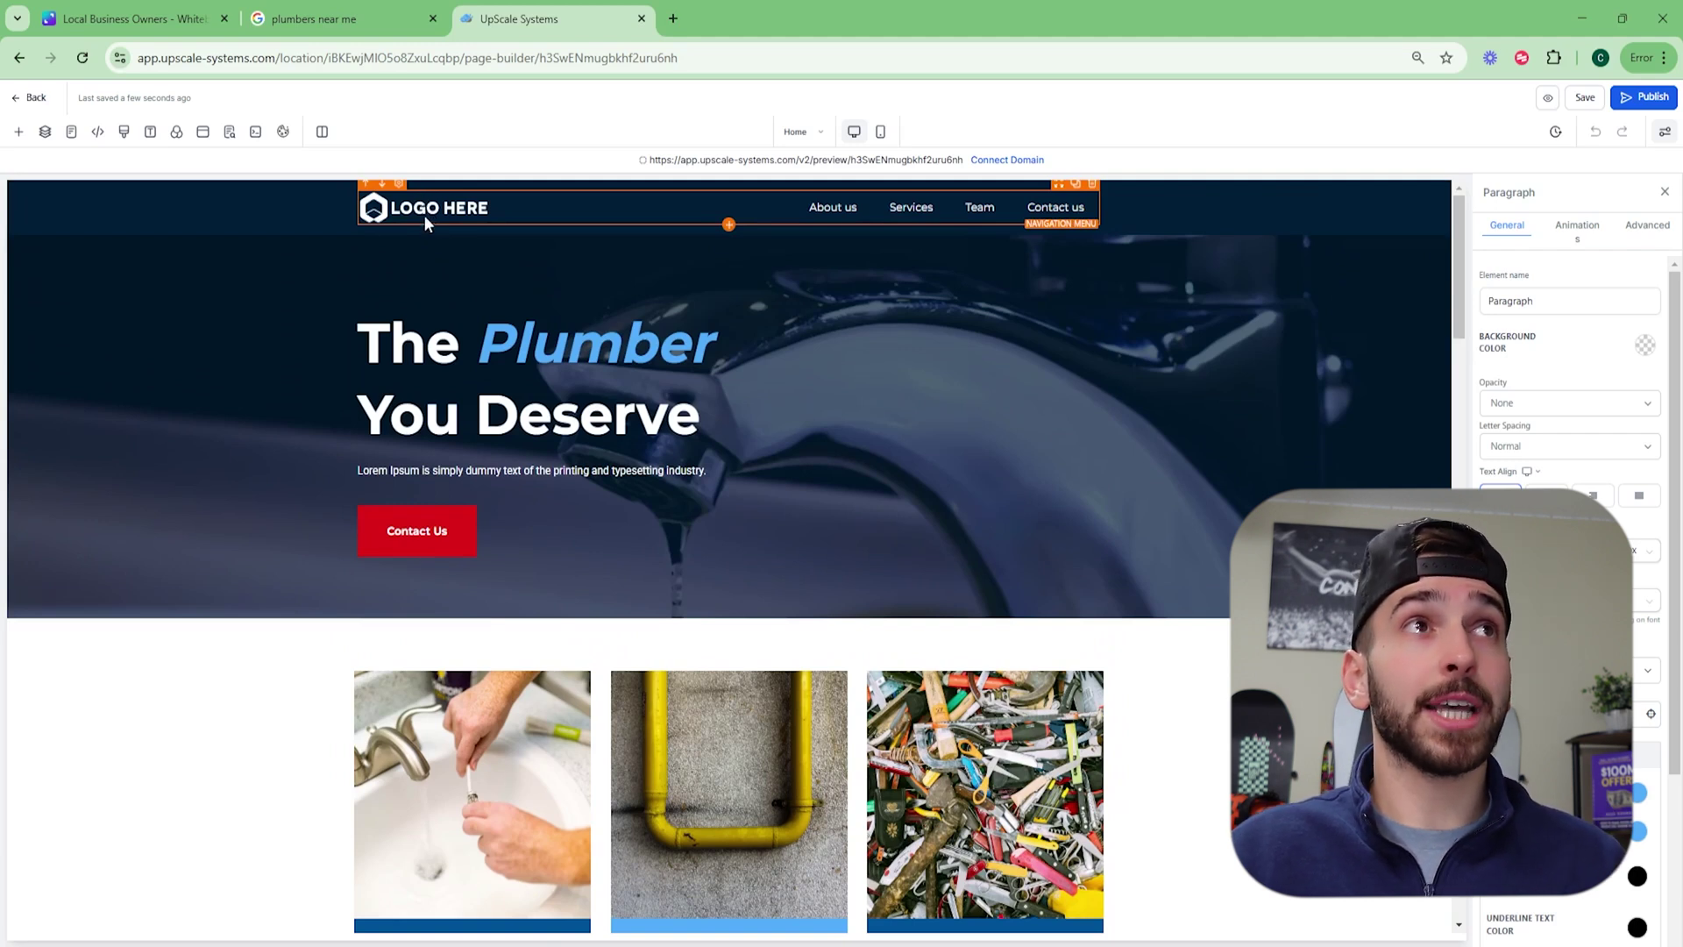
Select the navigation bar and copy its Brand Logo URL from the settings panel.
left_click(428, 214)
scroll(1638, 612, "down", 5)
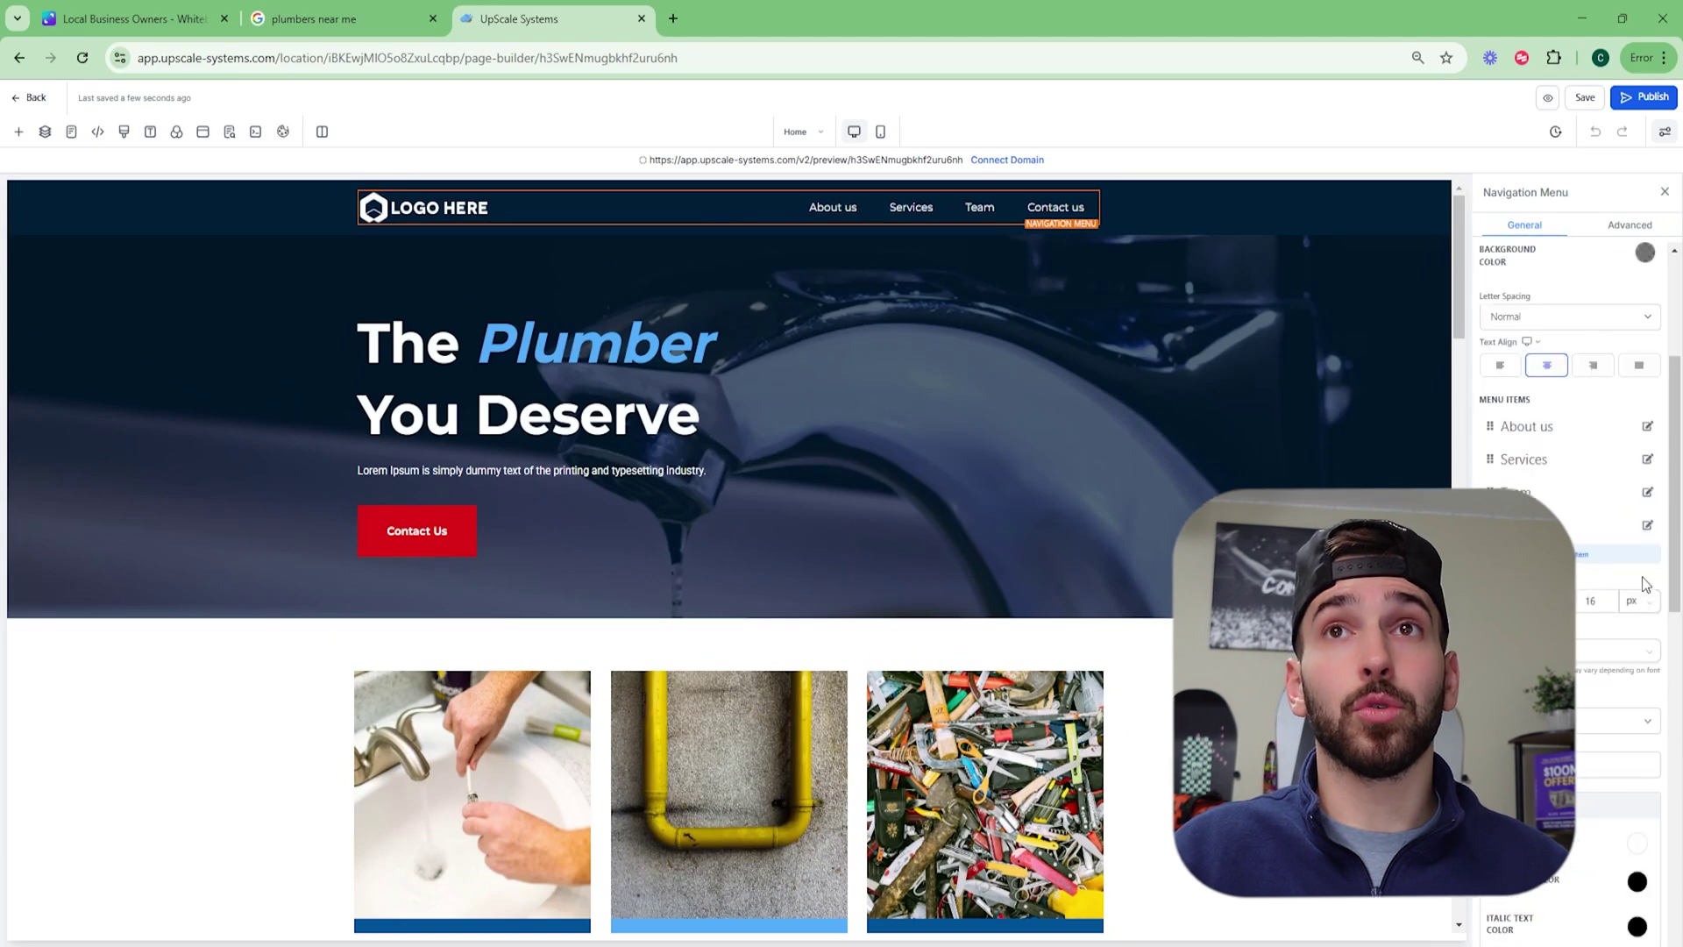
scroll(1638, 611, "down", 6)
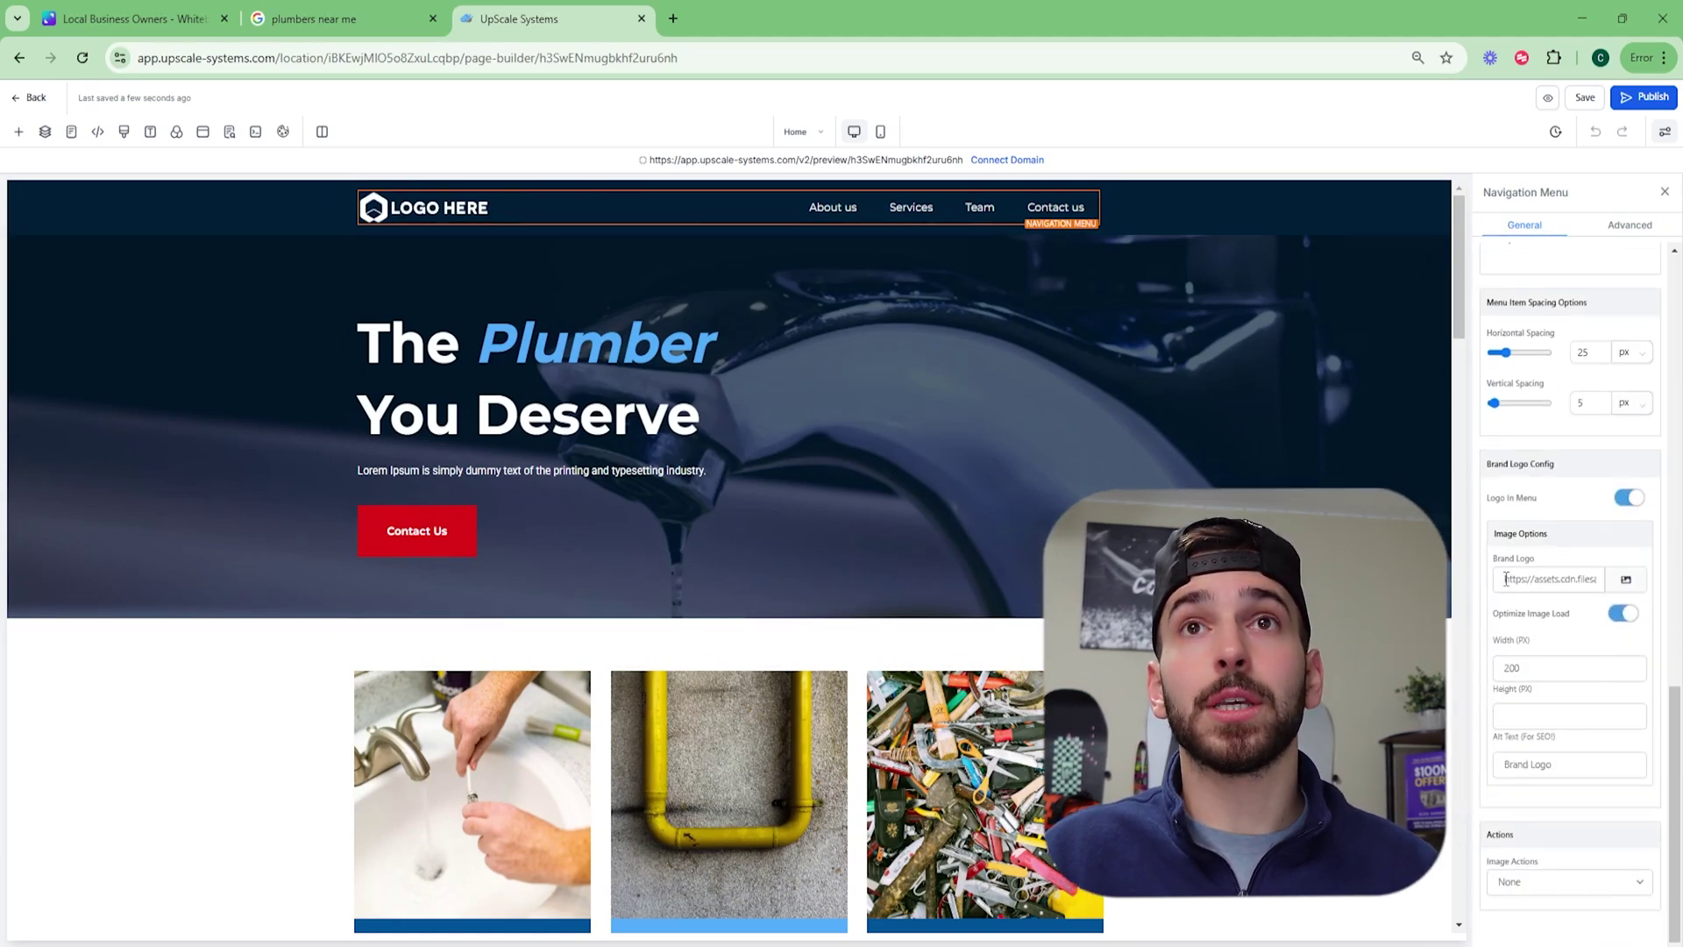
triple_click(1585, 574)
key("ctrl+c")
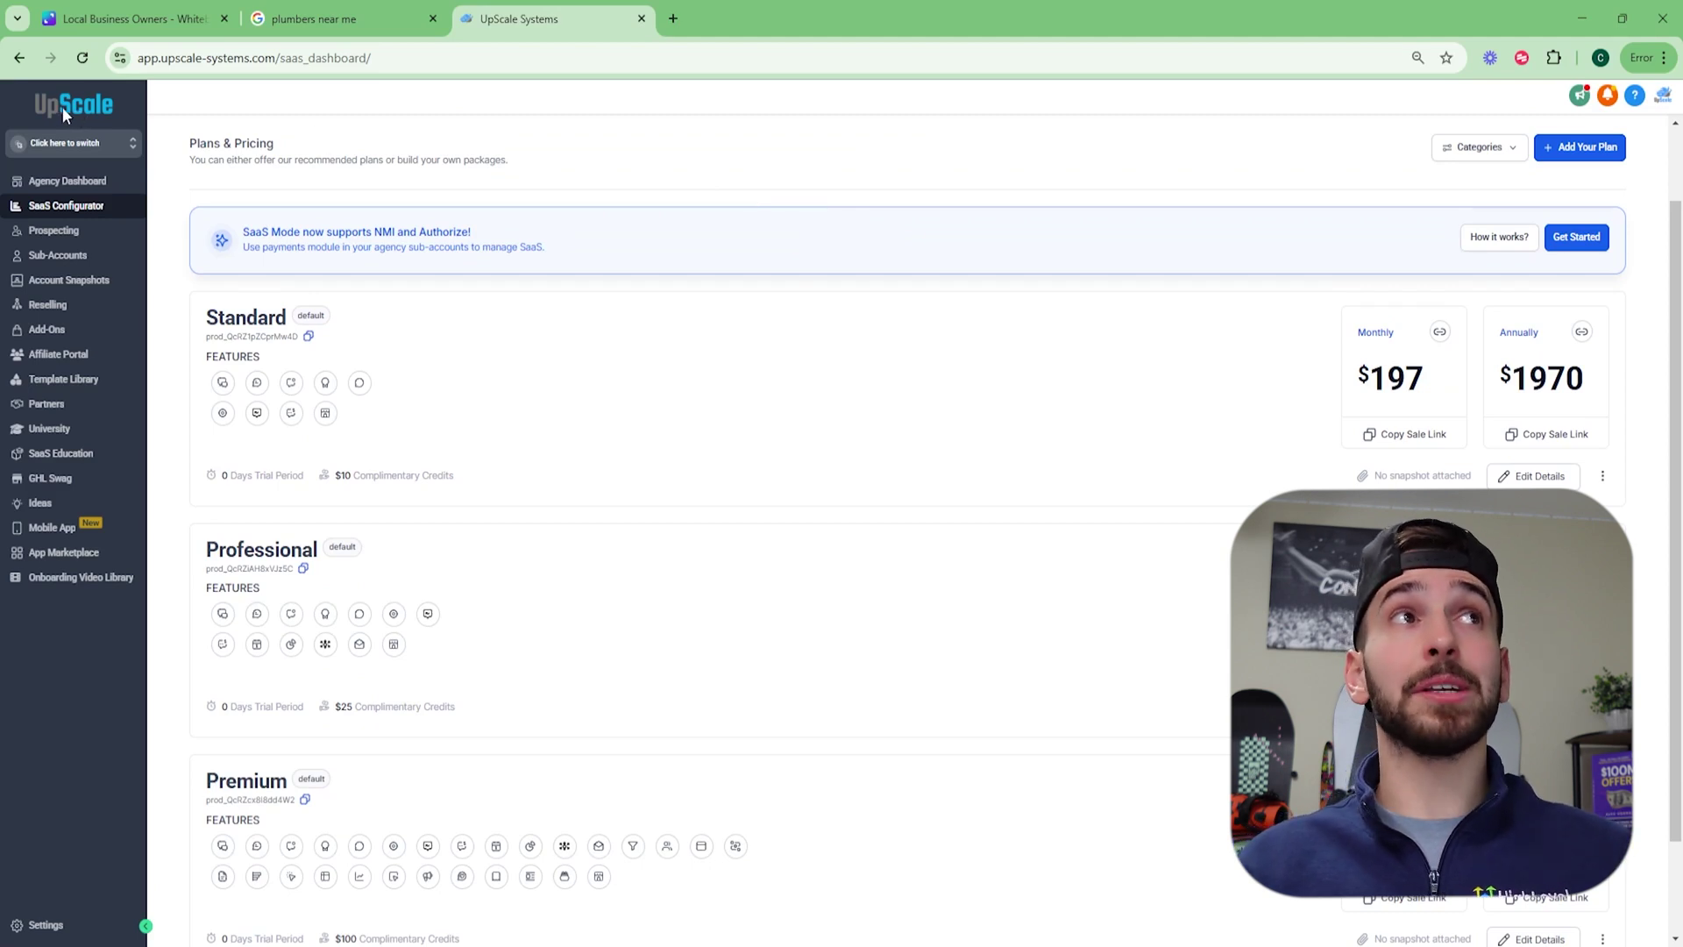
left_click(157, 53)
left_click_drag(200, 58, 320, 58)
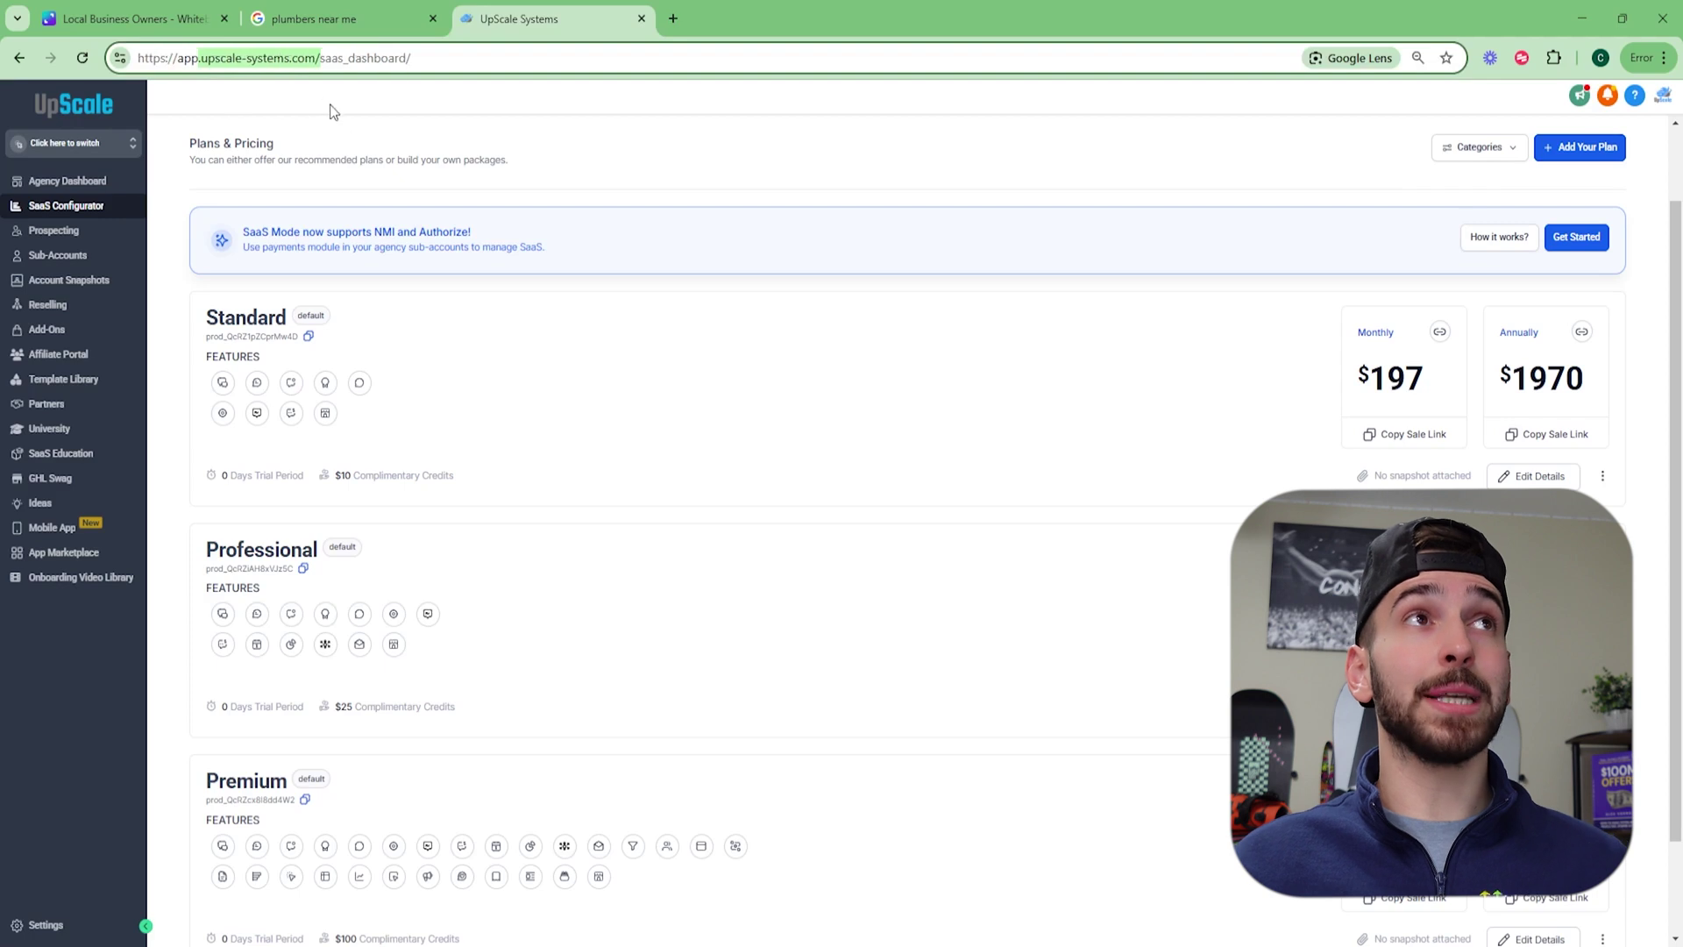
left_click(718, 165)
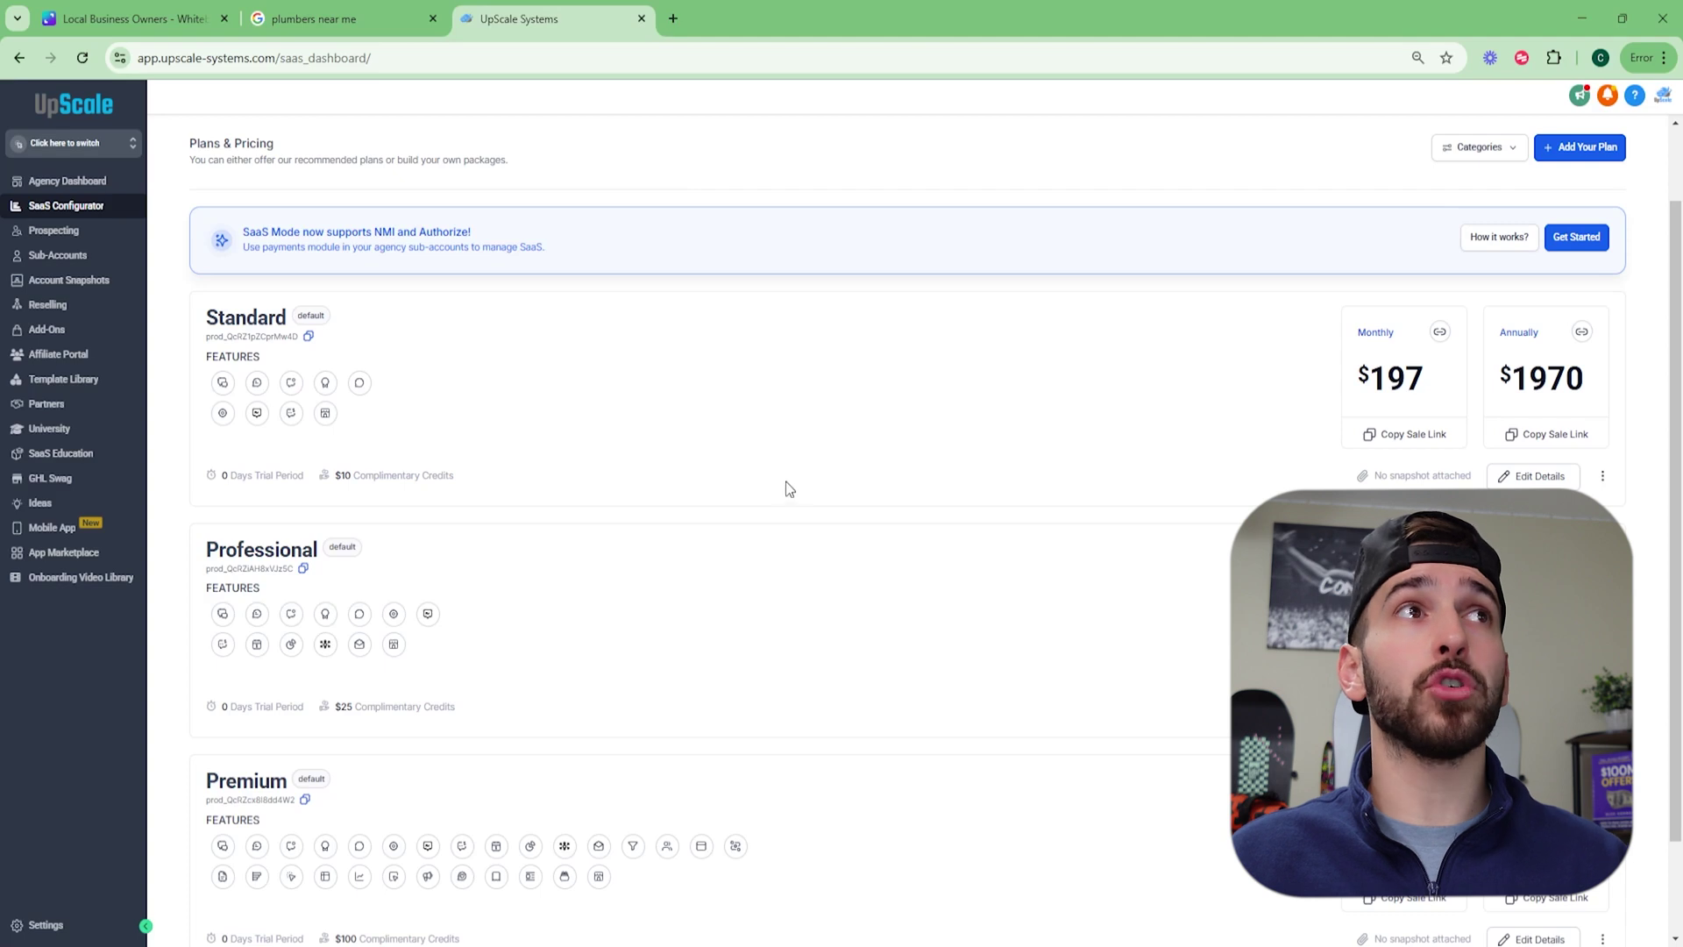
scroll(805, 443, "down", 1)
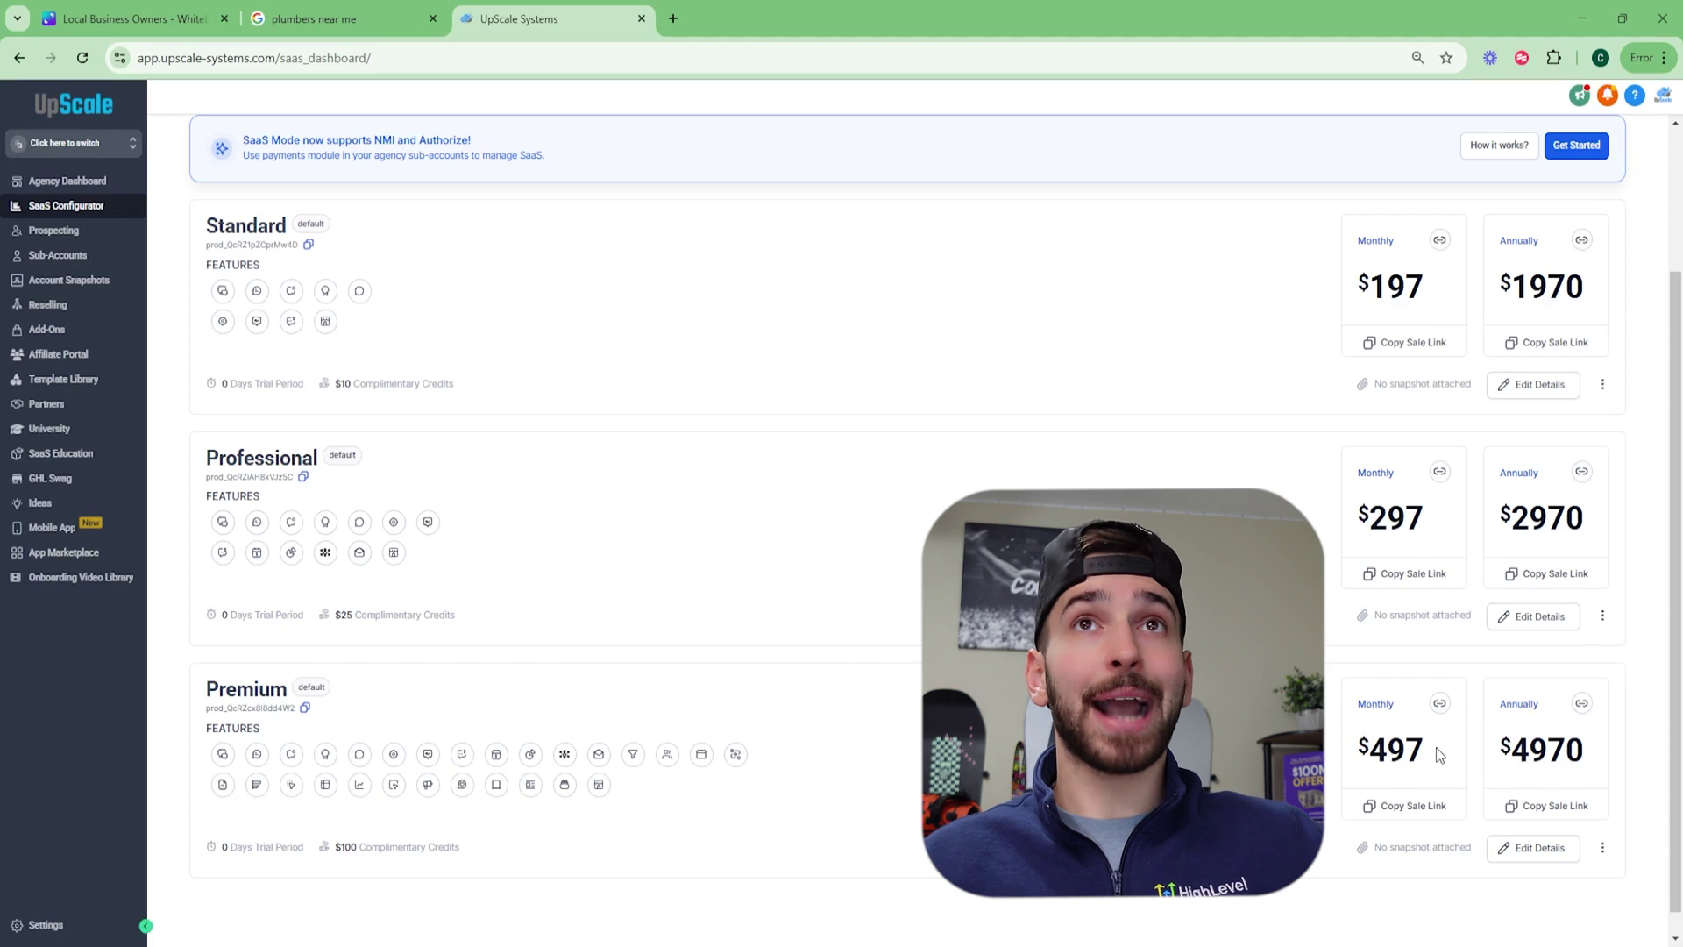
scroll(1608, 537, "up", 1)
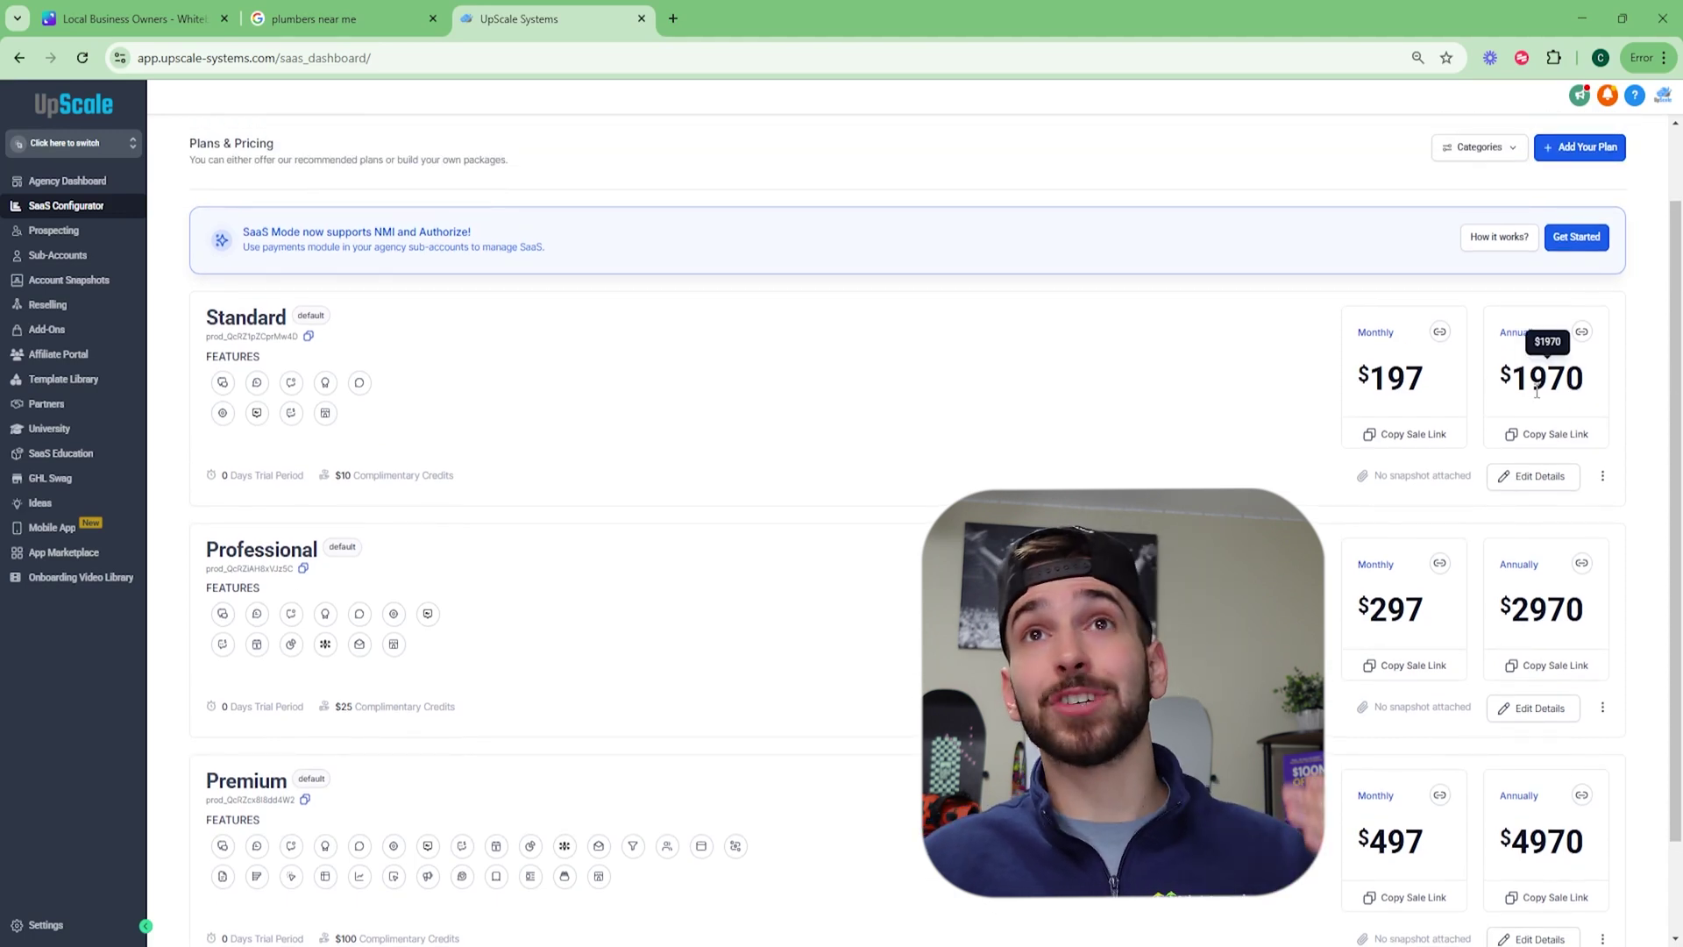
scroll(1545, 391, "down", 1)
scroll(1545, 391, "down", 1)
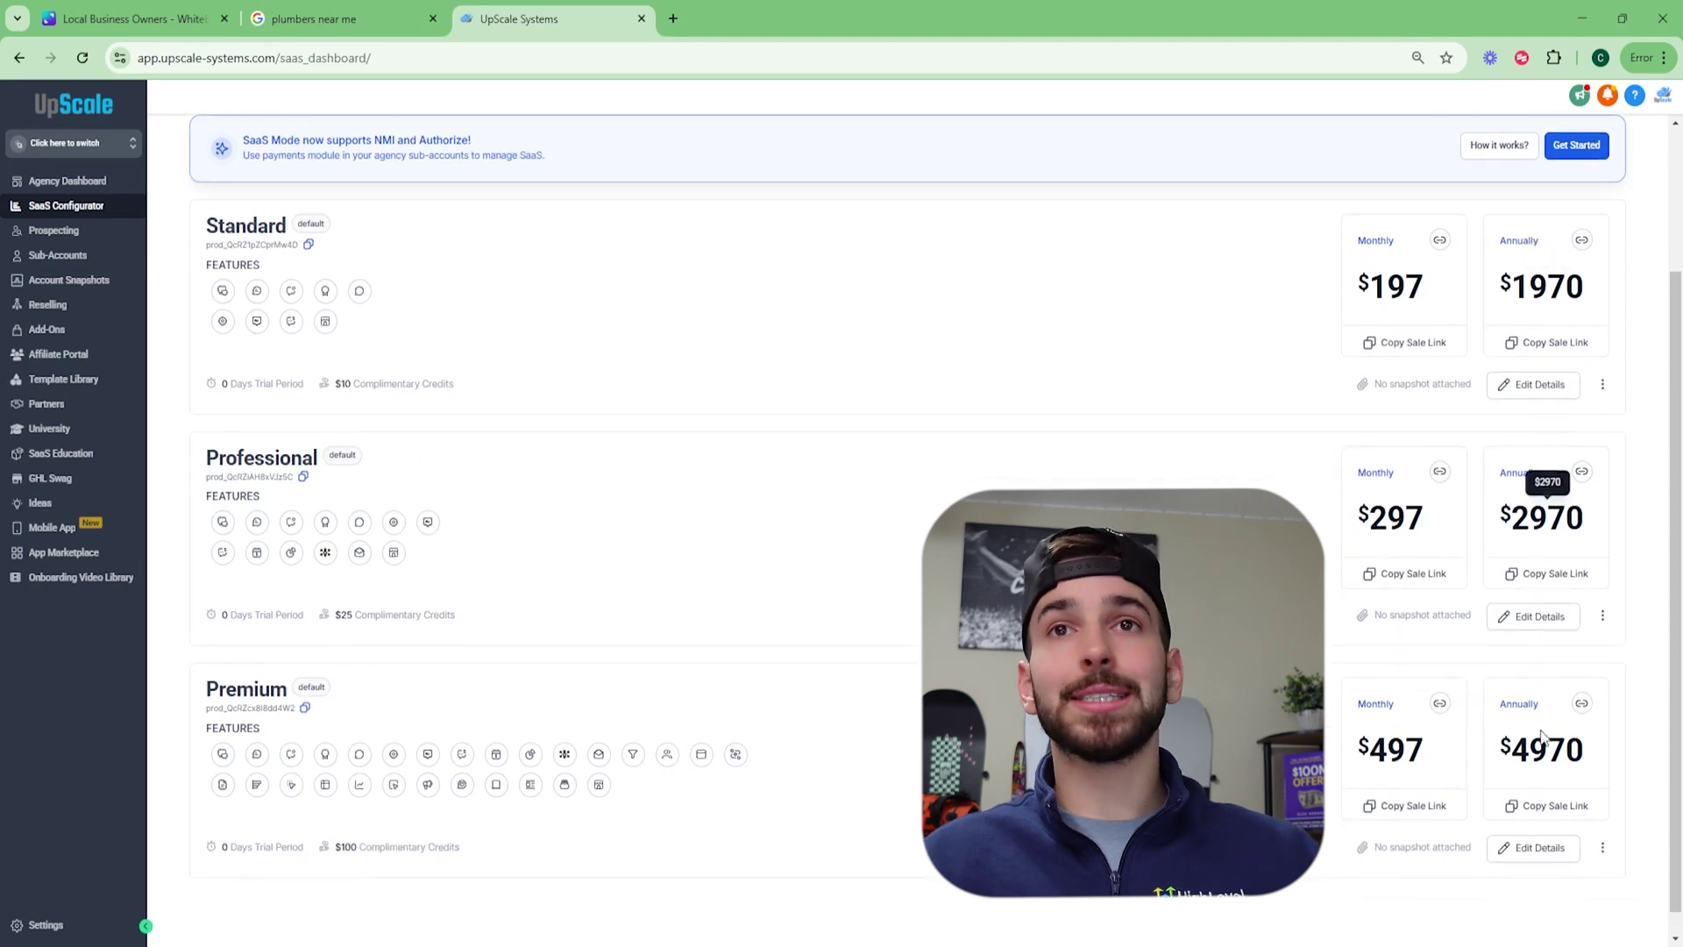